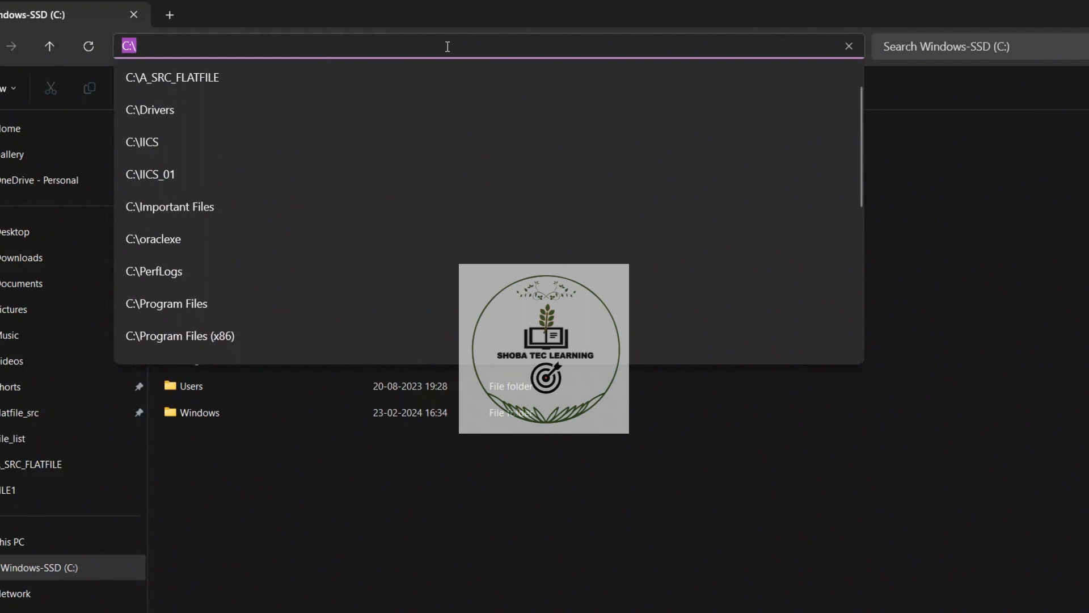
Step: Open the FILE1 folder inside A_SRC_FLATFILE on the C: drive
left_click(925, 169)
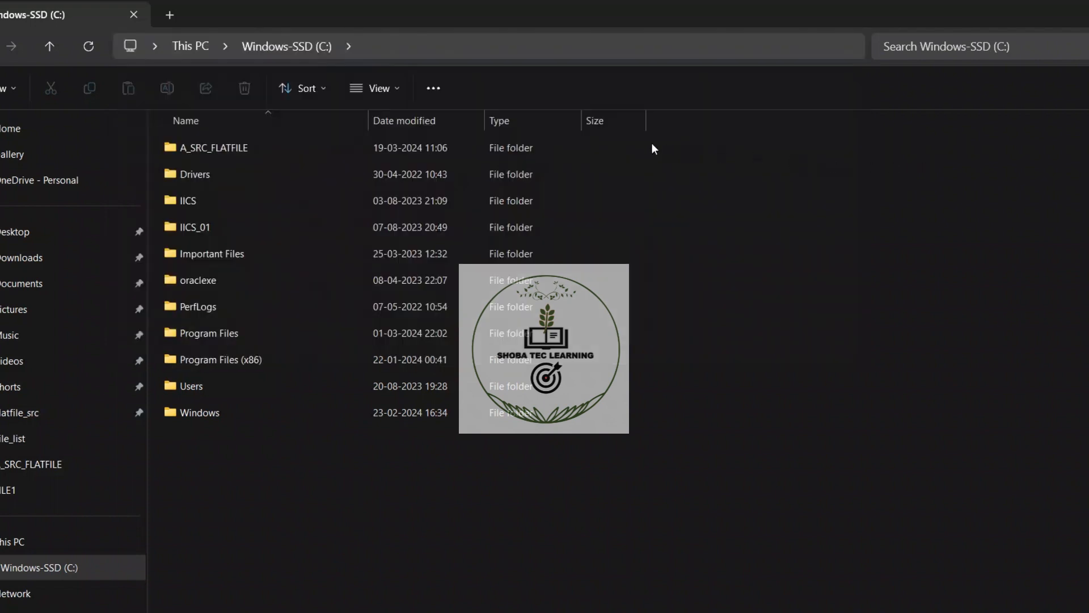
left_click(627, 148)
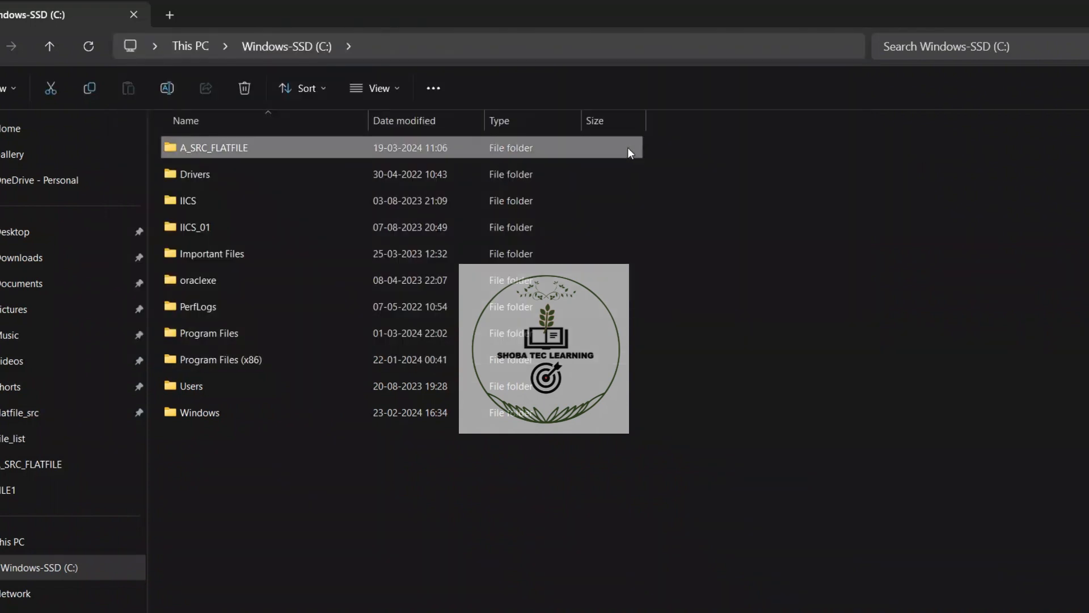
double_click(379, 148)
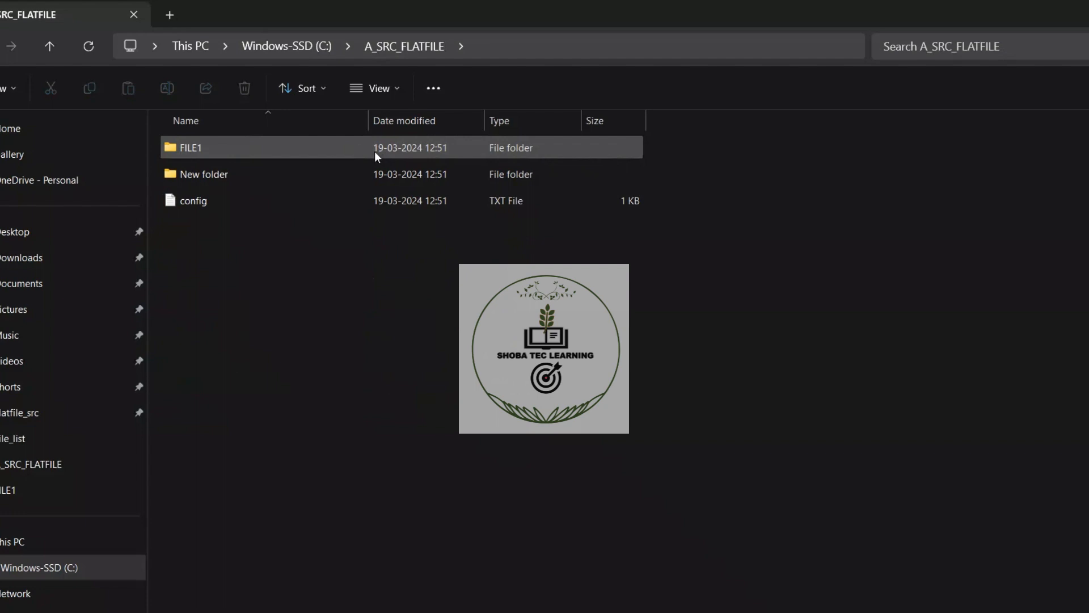
double_click(375, 152)
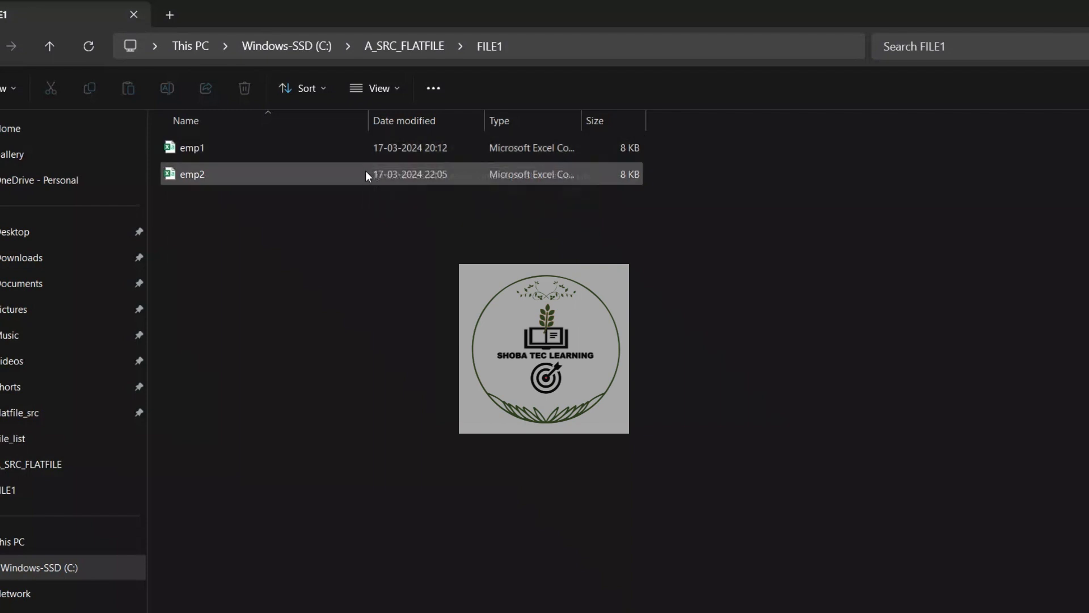
Step: Make three copies of the emp2 file in the FILE1 folder
left_click(365, 175)
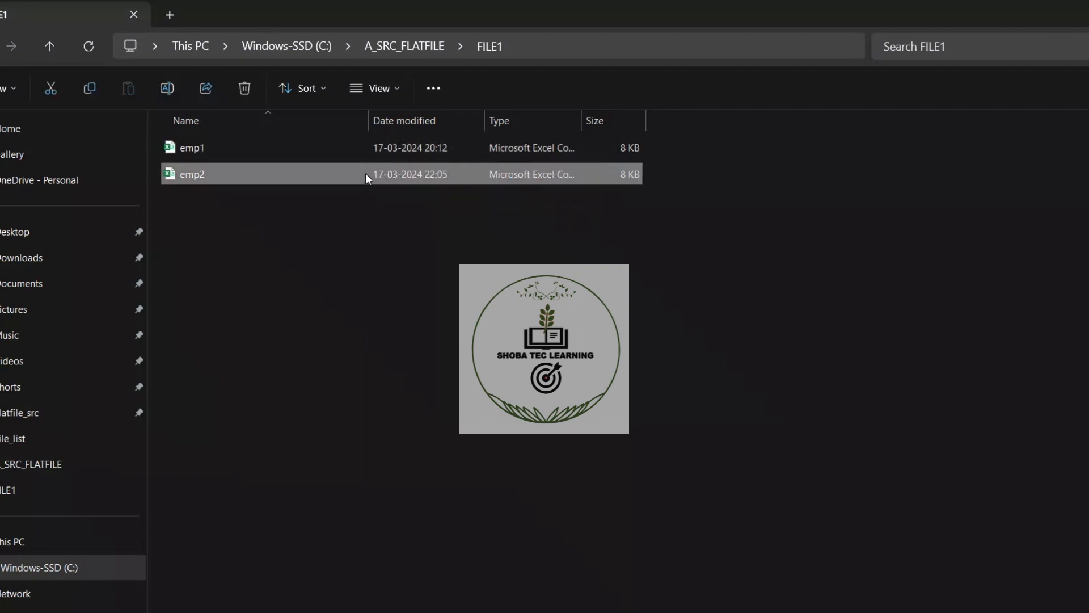
key("ctrl+c")
key("ctrl+v")
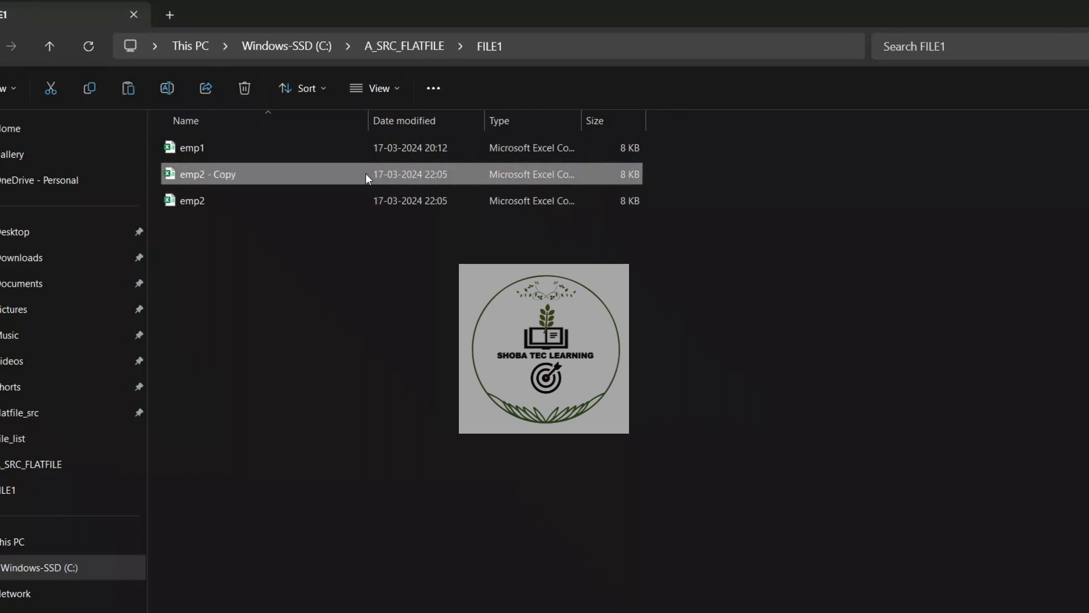
key("ctrl+v")
key("ctrl+v")
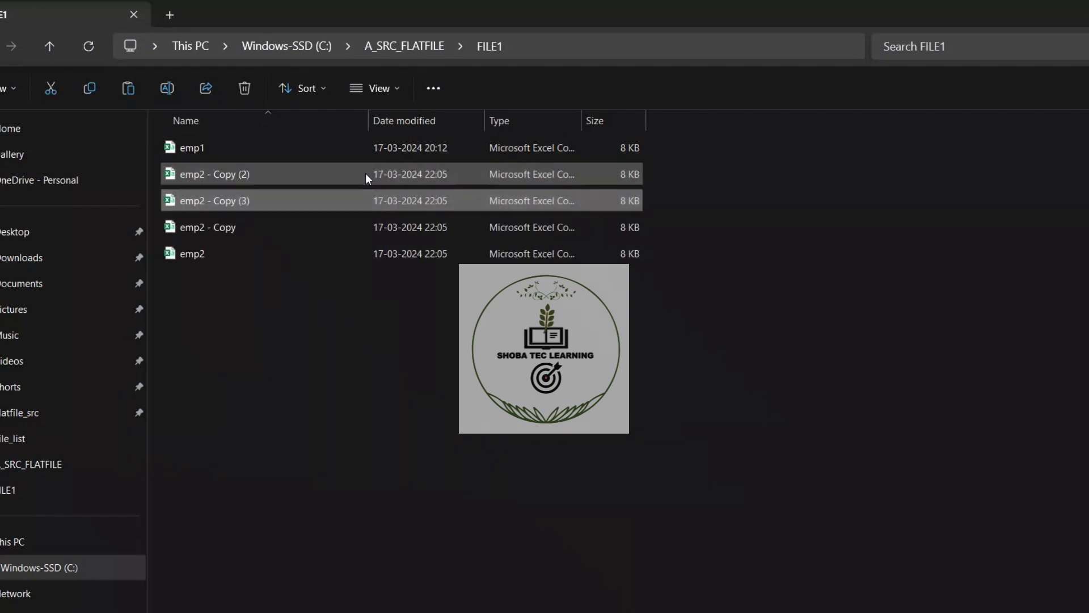
Step: Rename the file "emp2 - Copy (2)" as emp3
left_click(365, 172)
key("F2")
key("End")
key("BackSpace")
key("BackSpace")
key("BackSpace")
key("BackSpace")
key("BackSpace")
key("BackSpace")
key("BackSpace")
key("BackSpace")
key("BackSpace")
key("BackSpace")
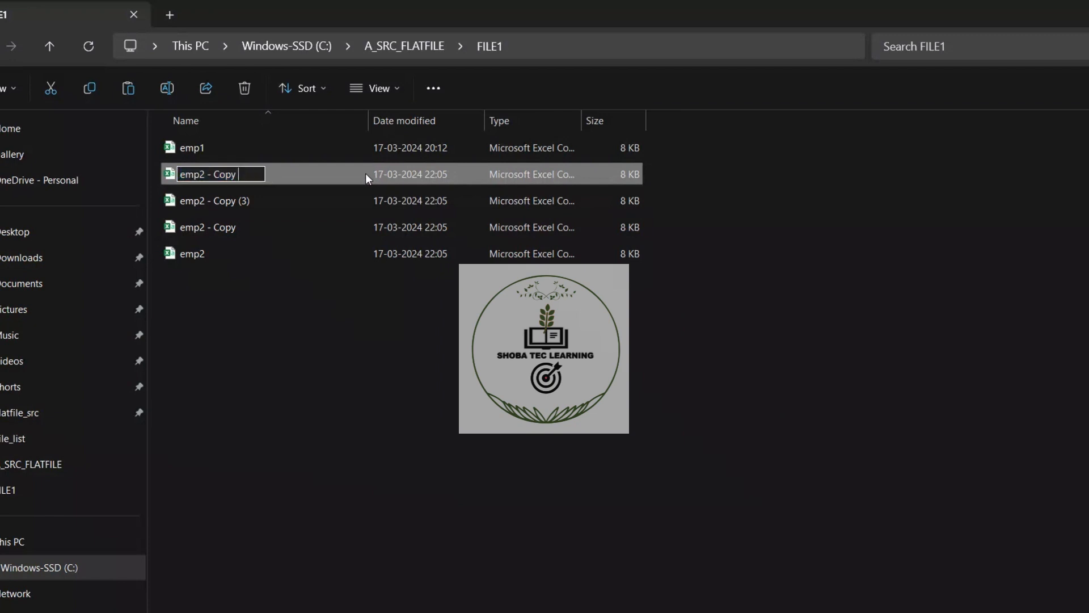
key("BackSpace")
key("BackSpace")
type("3")
key("Return")
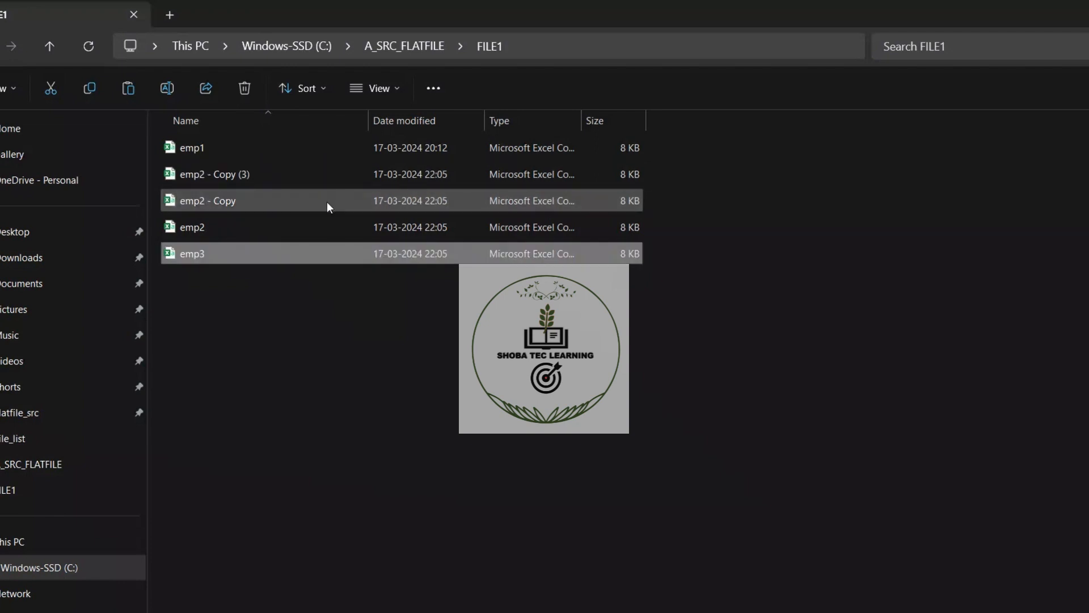
Step: Rename the file "emp2 - Copy (3)" as emp4
left_click(324, 179)
key("F2")
key("End")
key("BackSpace")
key("BackSpace")
key("BackSpace")
key("BackSpace")
key("BackSpace")
key("BackSpace")
key("BackSpace")
key("BackSpace")
key("BackSpace")
key("BackSpace")
key("BackSpace")
key("BackSpace")
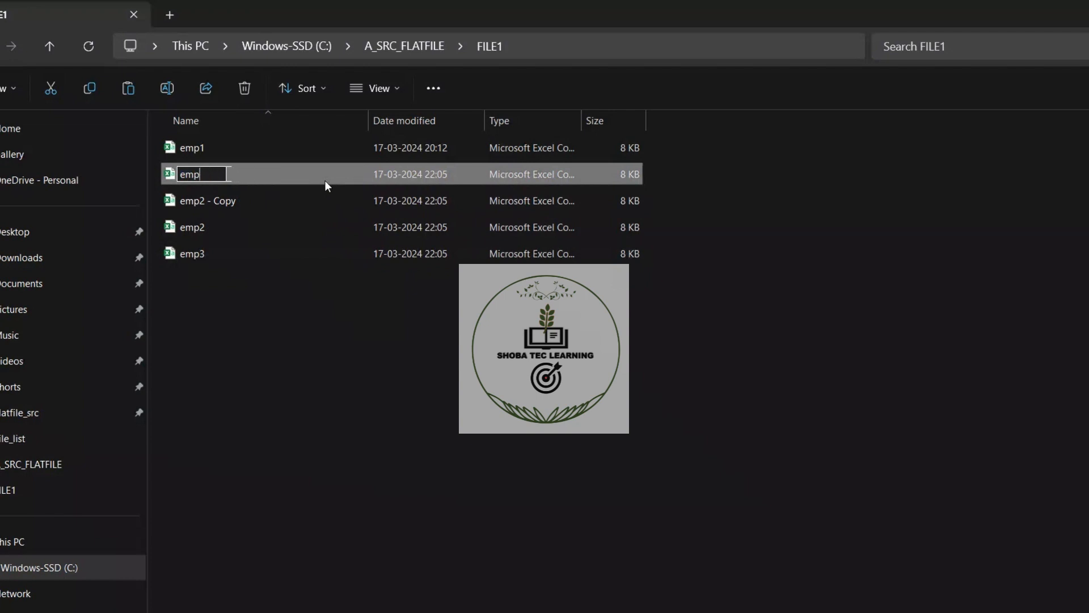
type("4")
key("Return")
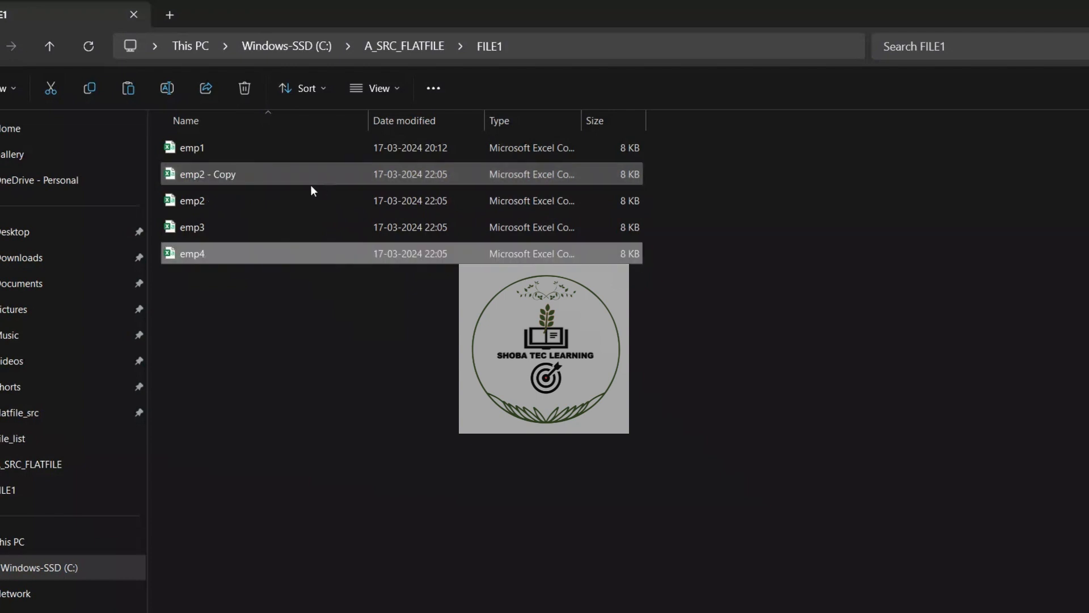
Step: Rename the remaining file "emp2 - Copy" as emp5
left_click(306, 172)
key("F2")
key("End")
key("BackSpace")
key("BackSpace")
key("BackSpace")
key("BackSpace")
key("BackSpace")
key("BackSpace")
key("BackSpace")
key("BackSpace")
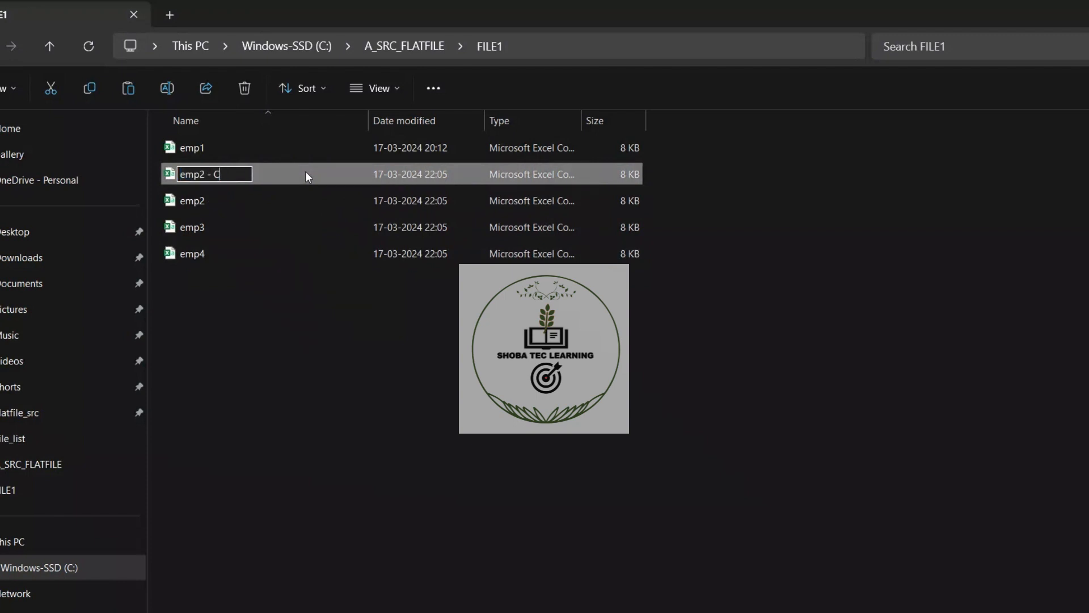
type("5")
key("Return")
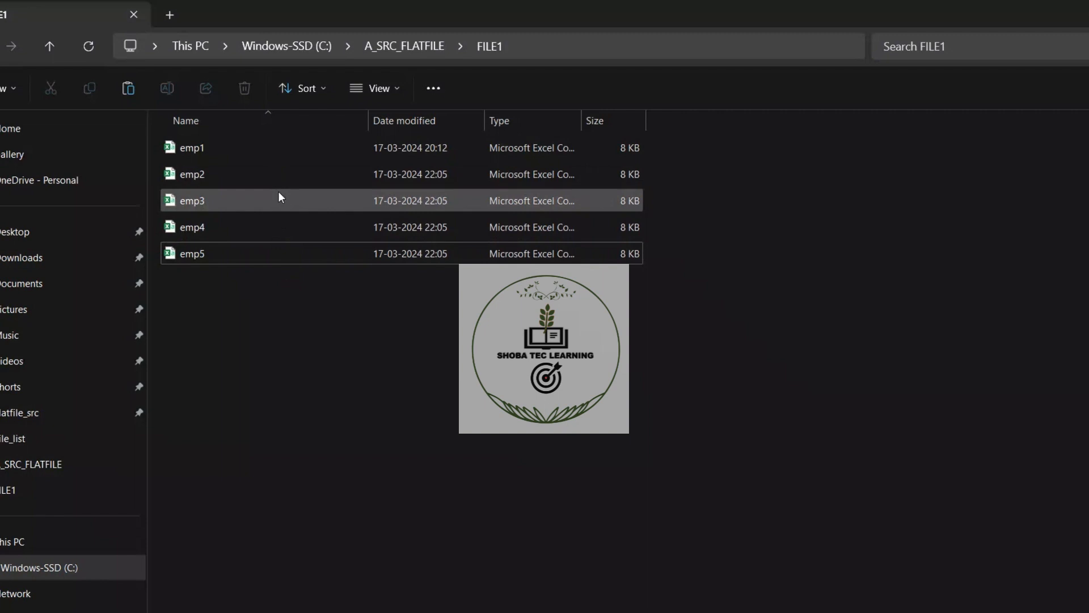
Step: Go back to the A_SRC_FLATFILE folder and open its config file in Notepad
mouse_move(278, 192)
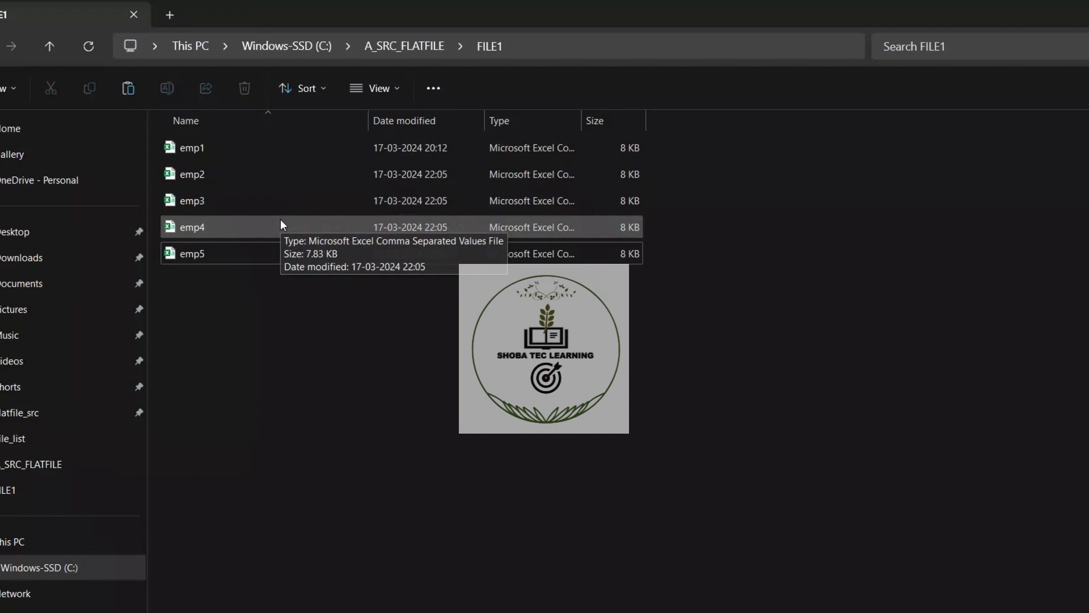
mouse_move(268, 168)
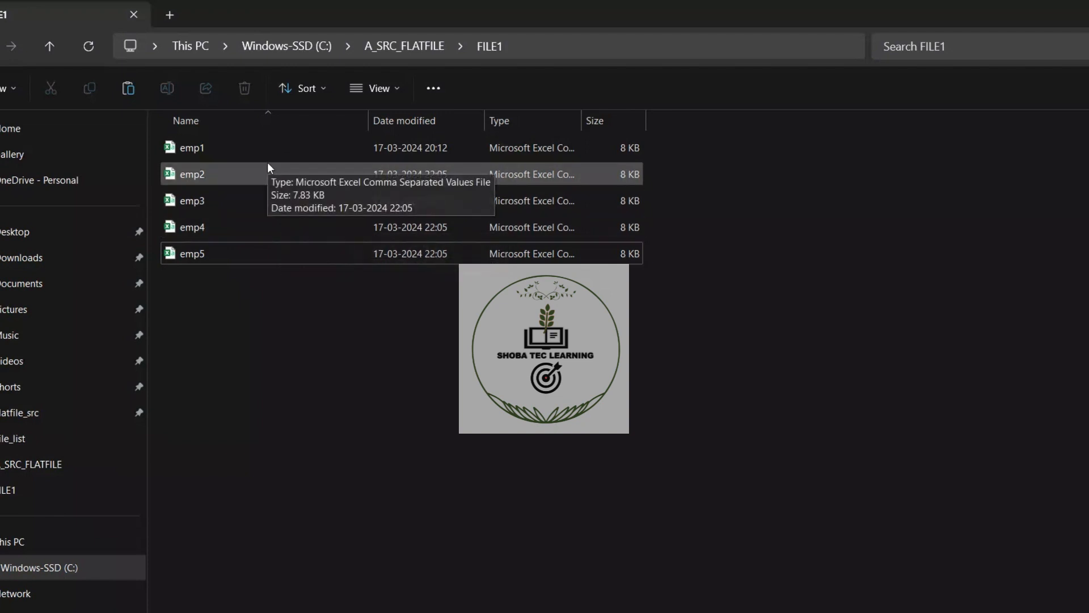
left_click(410, 46)
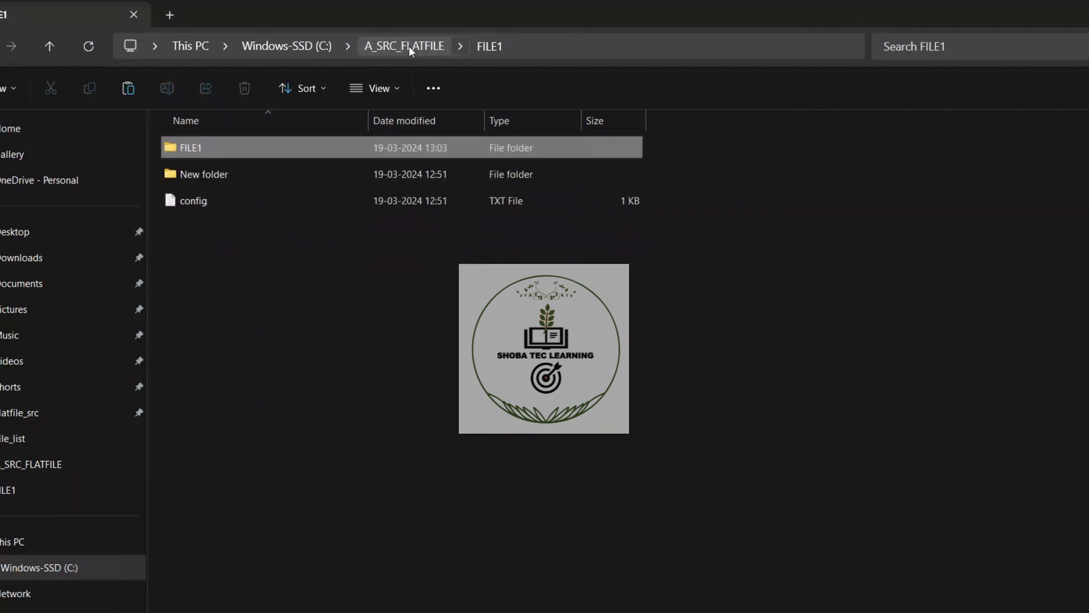
left_click(402, 202)
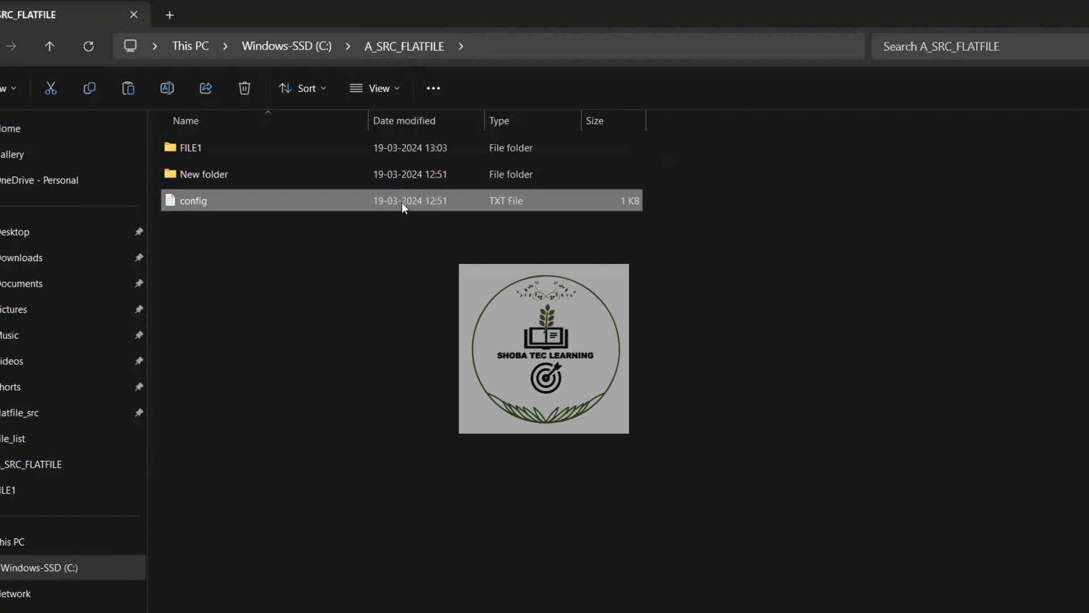
right_click(401, 202)
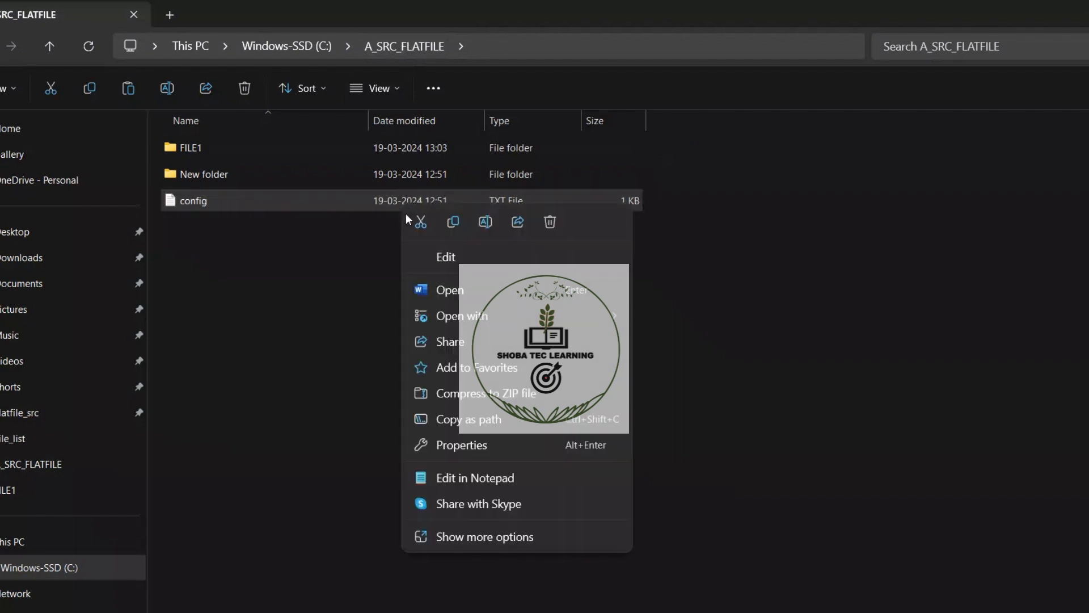
left_click(459, 476)
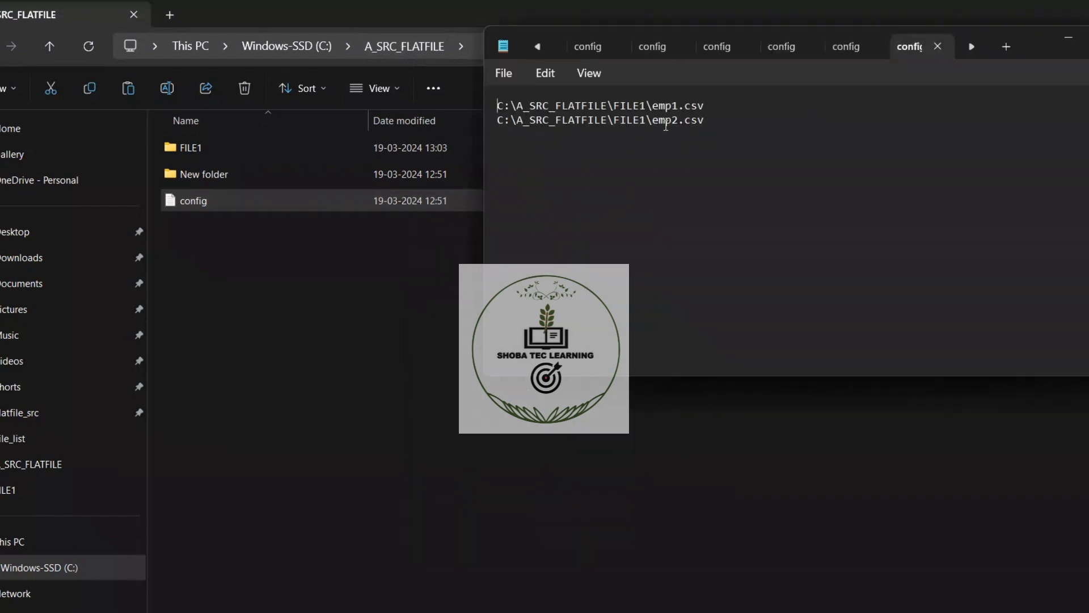
Step: Examine the folder path and file name parts of the entries in config, and minimize Notepad
left_click(655, 108)
left_click_drag(655, 107, 500, 109)
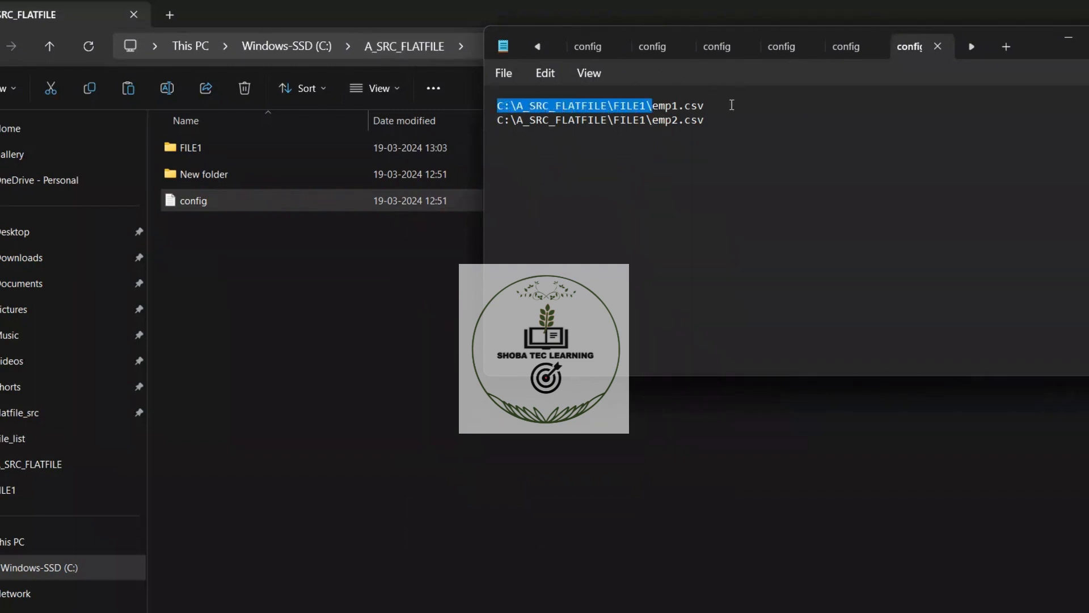
left_click_drag(714, 110, 654, 105)
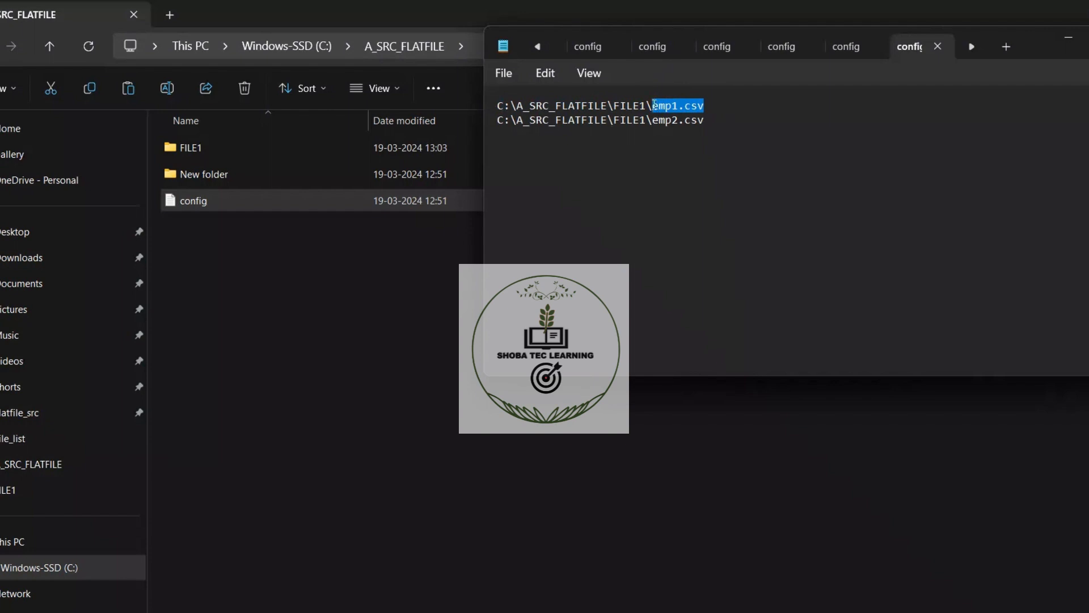
left_click(710, 122)
left_click_drag(711, 122, 500, 98)
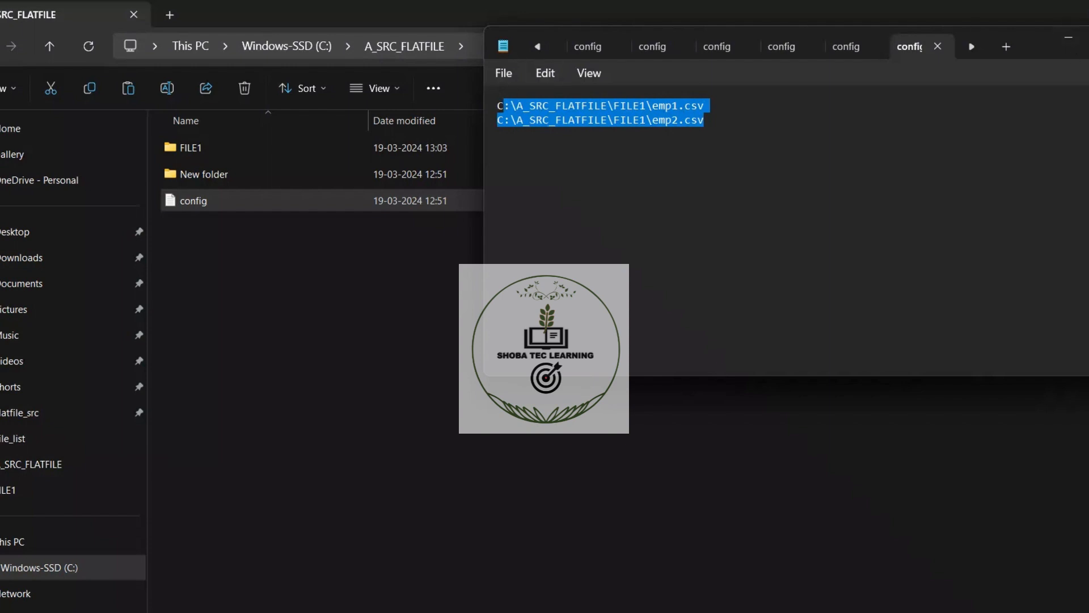
left_click(1069, 37)
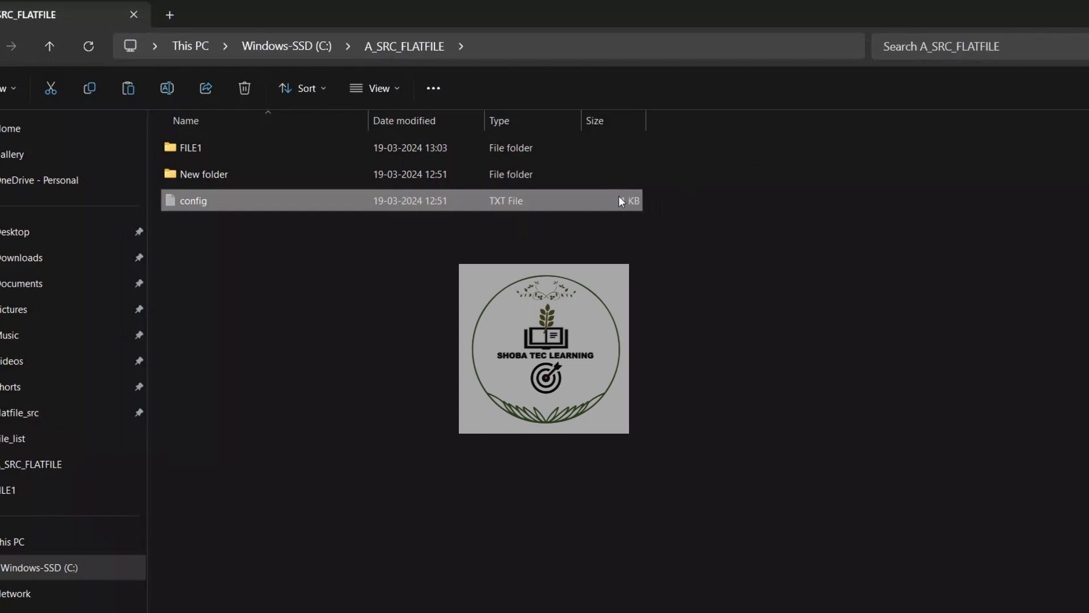
Step: Move the config file from A_SRC_FLATFILE into New folder and return to A_SRC_FLATFILE
left_click(581, 180)
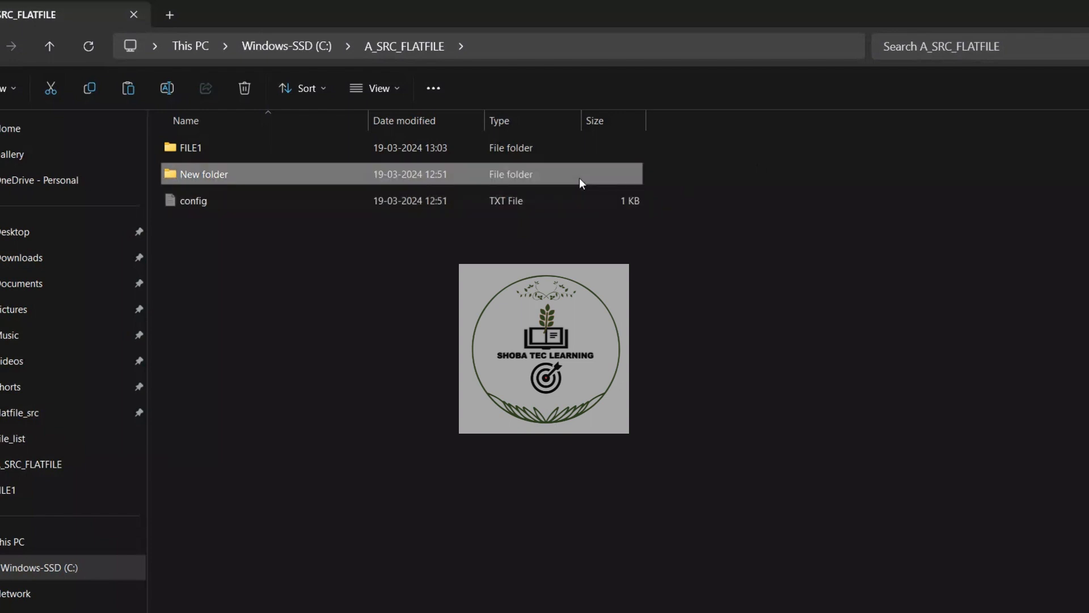
double_click(580, 178)
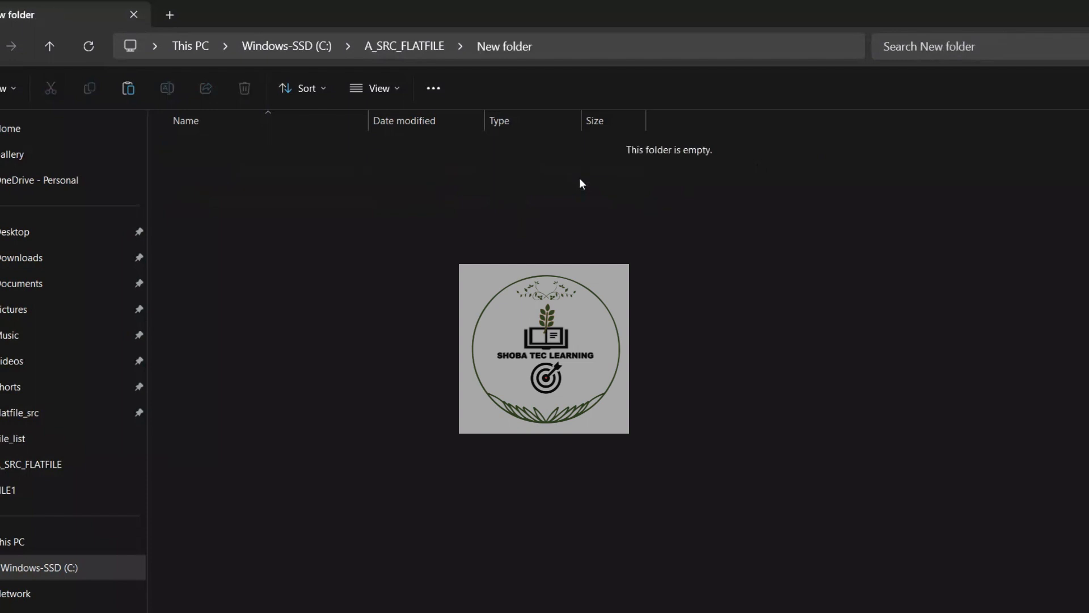
key("ctrl+v")
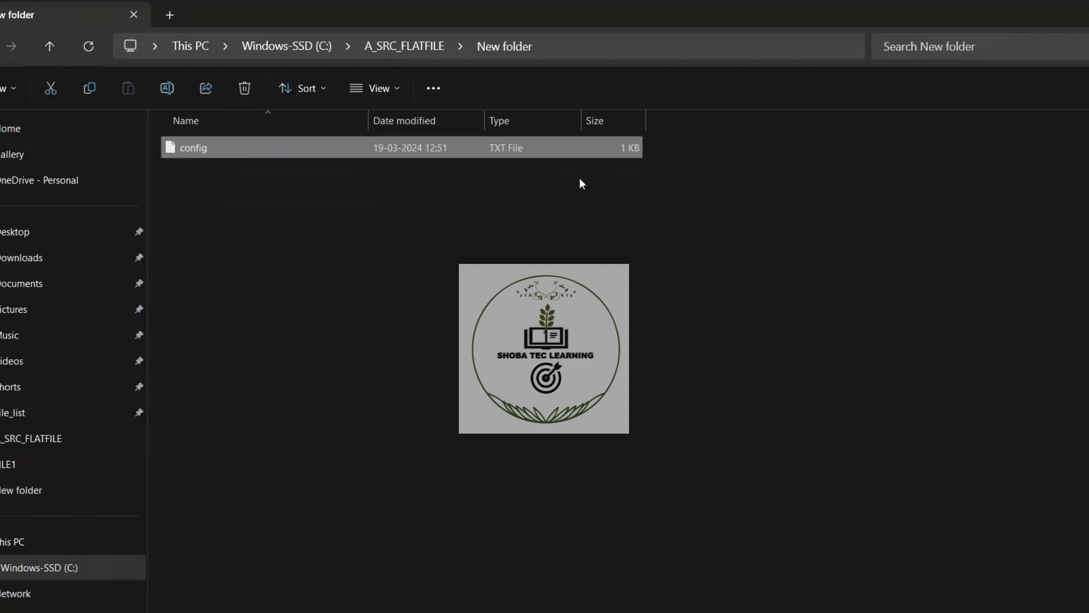
left_click(406, 51)
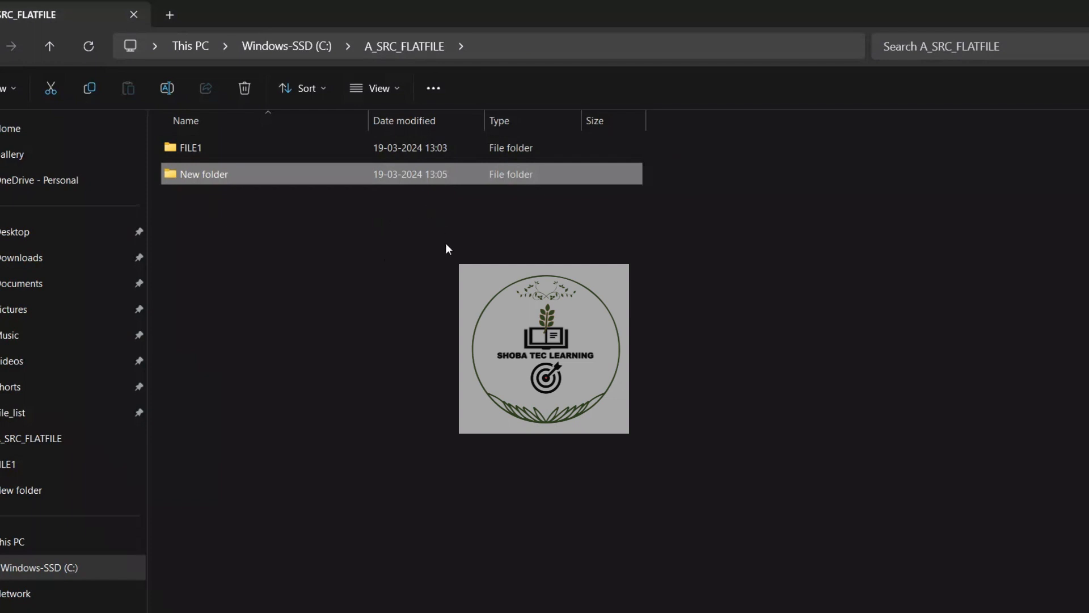
left_click(409, 241)
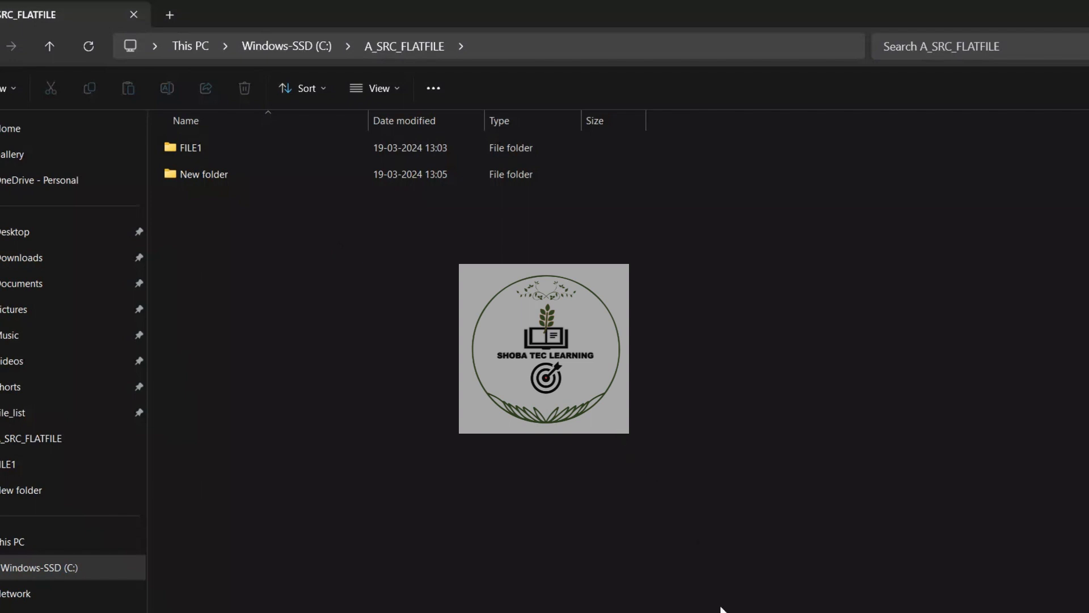
Step: Switch to the IICS presentation in PowerPoint and copy the Windows dir command from the slide
mouse_move(744, 612)
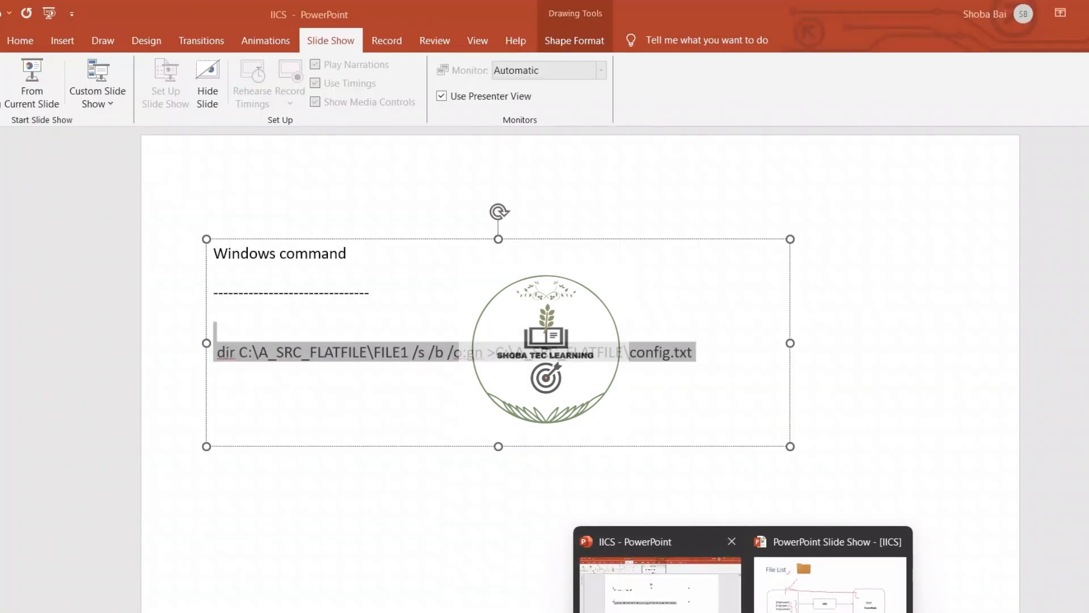
left_click(658, 573)
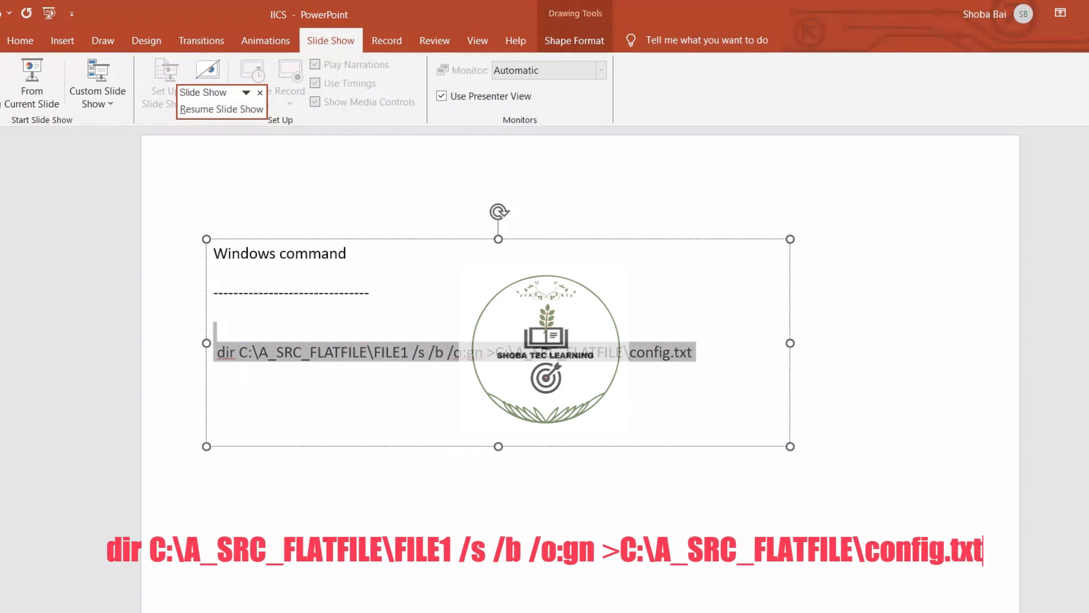
Step: Open Command Prompt and run the copied command dir C:\A_SRC_FLATFILE\FILE1 /s /b /o:gn >C:\A_SRC_FLATFILE\config.txt
key("super")
type("cmd")
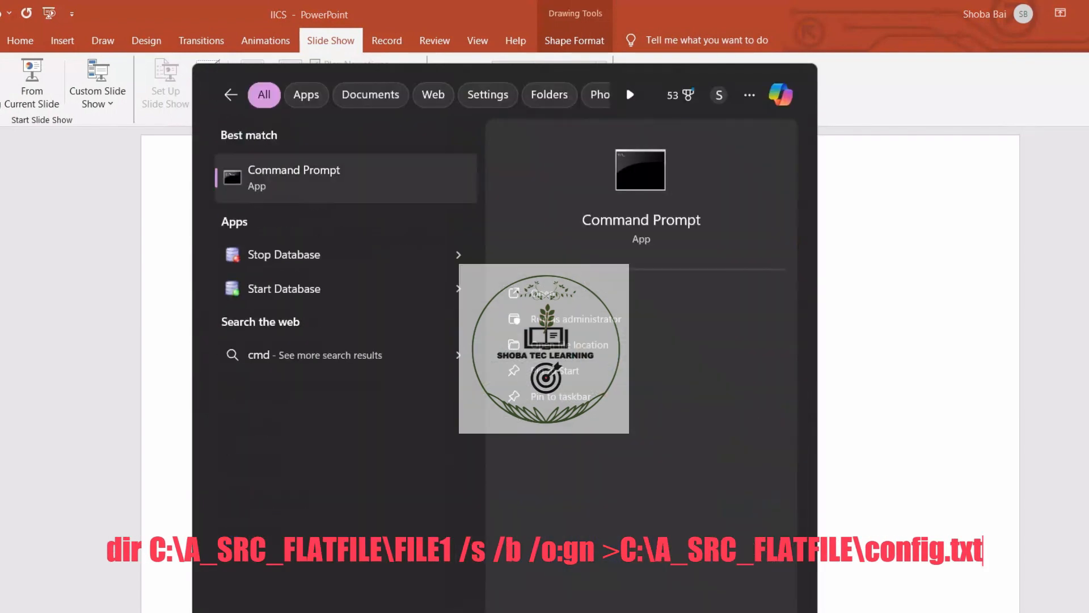
key("Return")
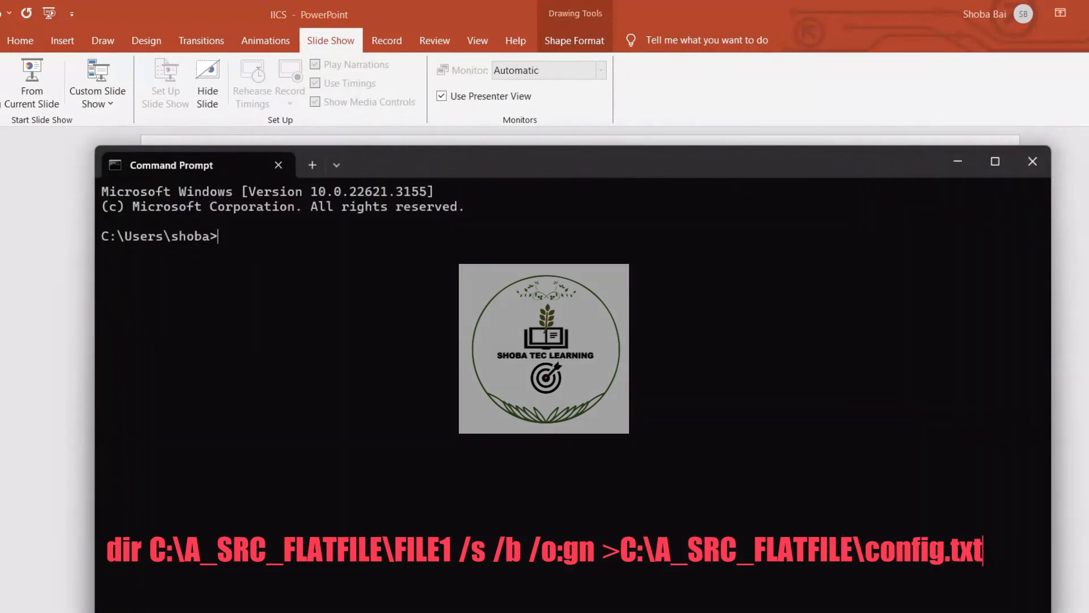
key("ctrl+v")
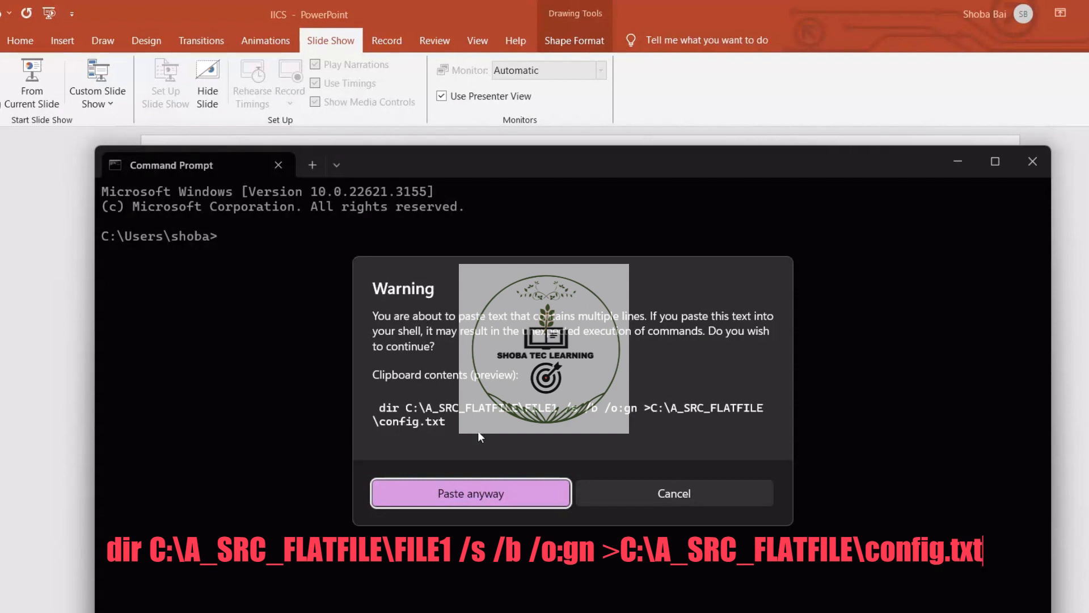
left_click(473, 493)
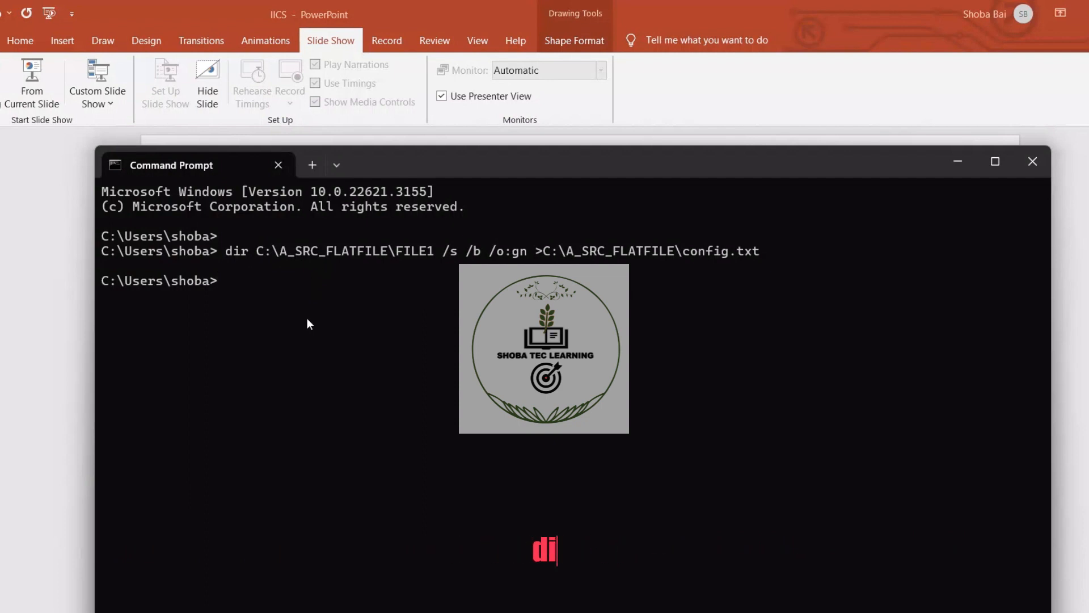
Step: Try to run the last file-list command again without its leading dir keyword, and highlight the output
key("Up")
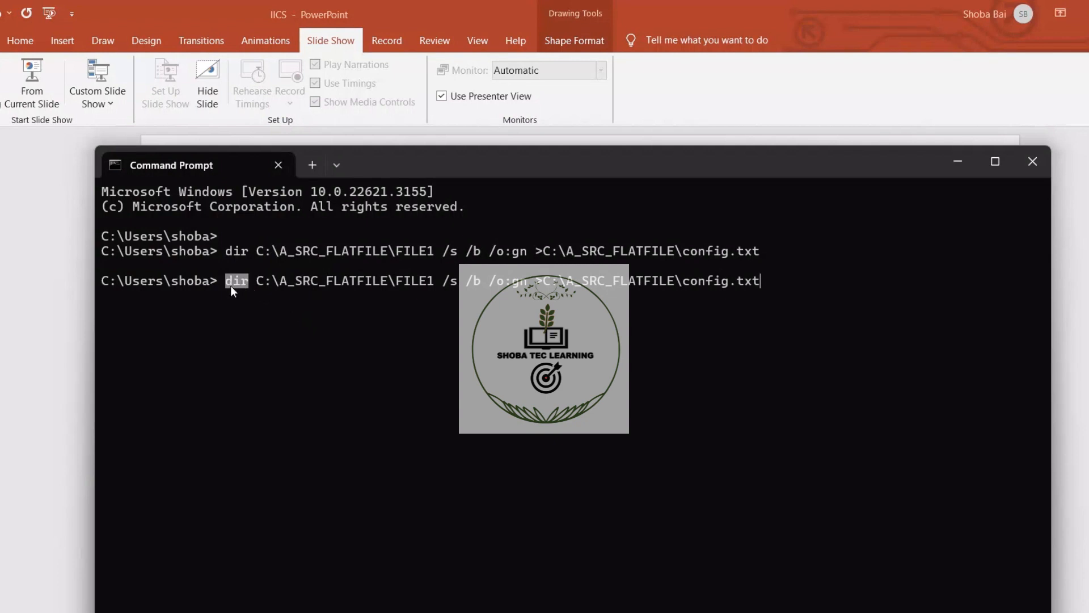
key("Left")
key("Left")
key("Left")
key("Left")
key("Left")
key("Left")
key("Left")
key("Left")
key("Left")
key("Left")
key("Left")
key("Left")
key("Left")
key("Left")
key("Left")
key("Left")
key("Left")
key("Left")
key("Left")
key("Left")
key("Left")
key("Left")
key("Left")
key("Left")
key("Left")
key("Left")
key("Left")
key("Left")
key("Left")
key("Left")
key("Left")
key("Left")
key("Left")
key("Left")
key("Left")
key("Left")
key("Left")
key("BackSpace")
key("BackSpace")
key("BackSpace")
key("BackSpace")
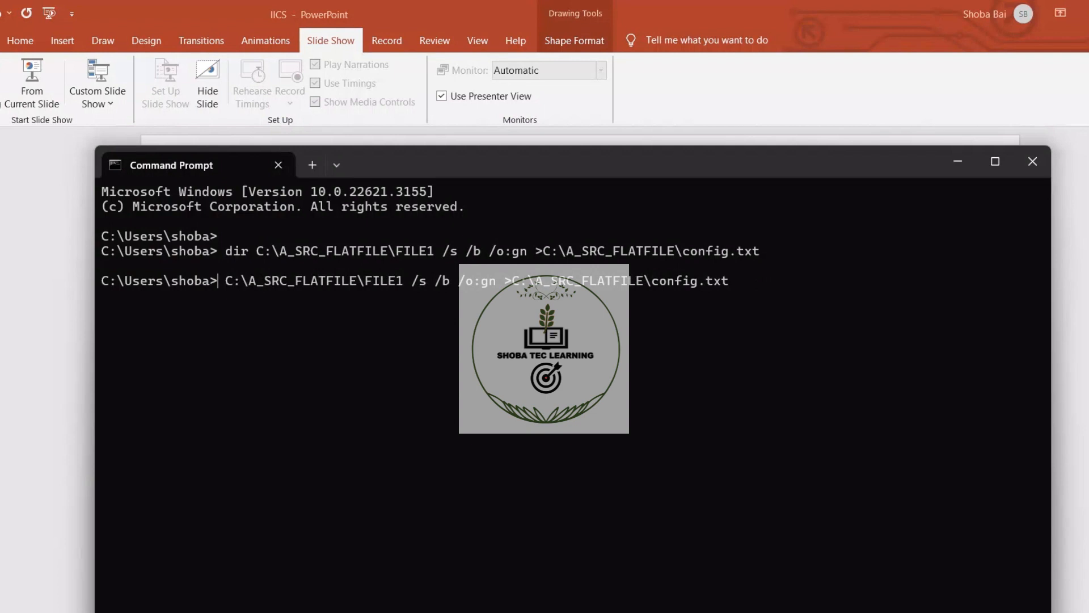
key("Return")
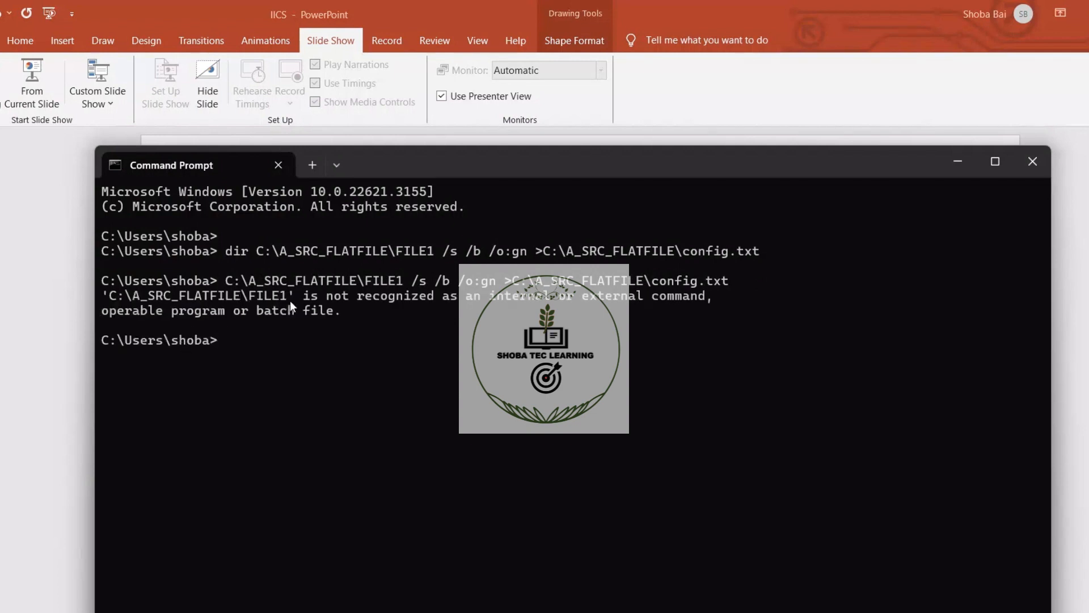
left_click_drag(231, 294, 321, 319)
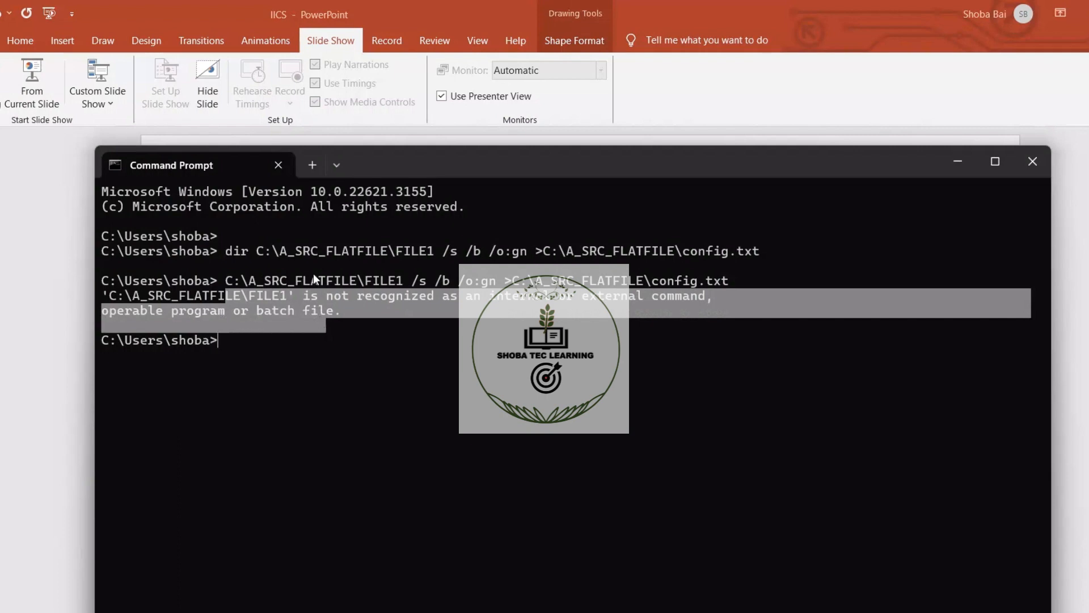
key("ctrl+c")
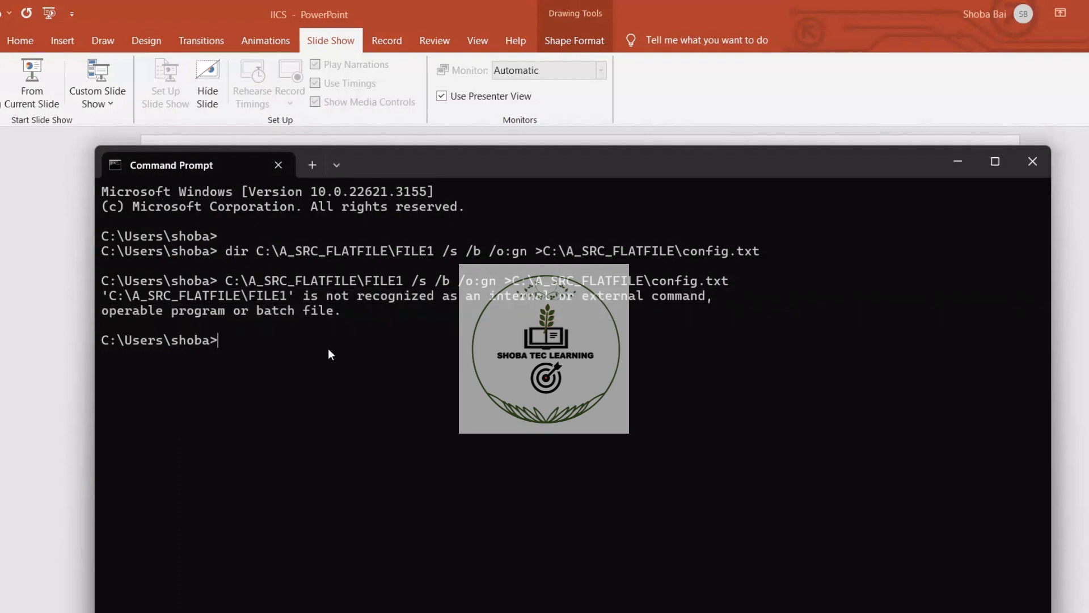
Step: Recall the command, restore dir at its start, and run dir C:\A_SRC_FLATFILE\FILE1 /s /b /o:gn >C:\A_SRC_FLATFILE\config.txt
key("Up")
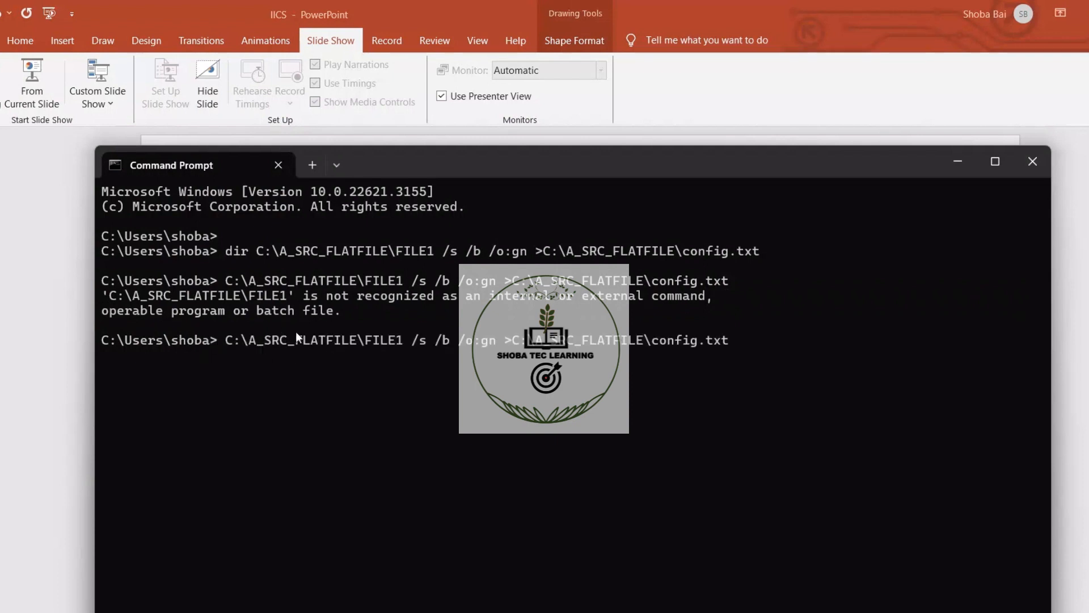
key("Left")
key("Left")
key("Left")
key("Left")
key("Left")
key("Left")
key("Left")
key("Left")
key("Left")
key("Left")
key("Left")
key("Left")
key("Left")
key("Left")
key("Left")
key("Left")
key("Left")
key("Left")
key("Left")
key("Left")
key("Home")
type("dir")
key("BackSpace")
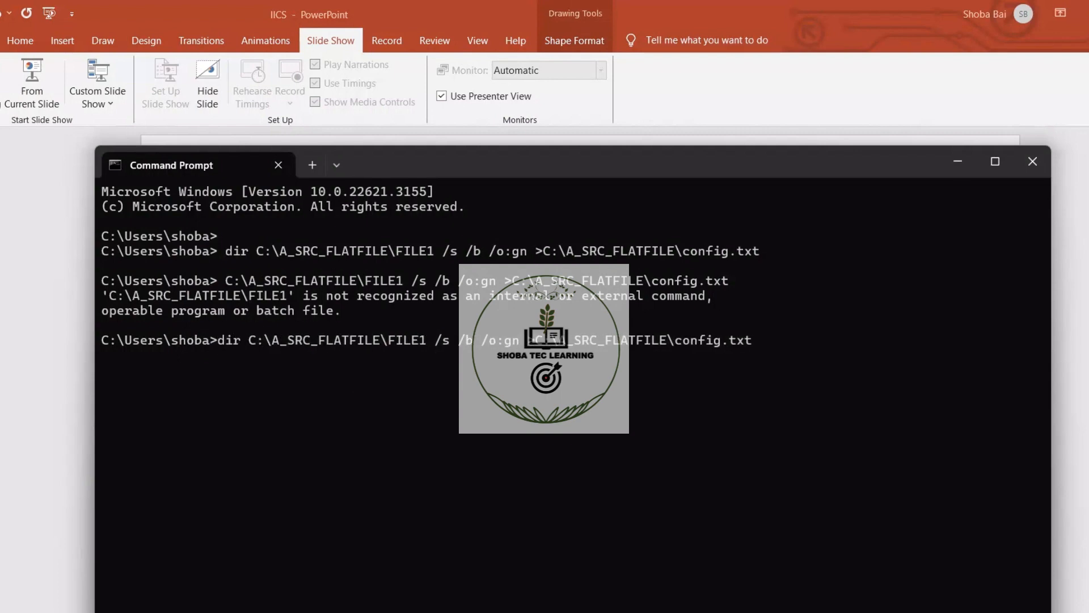
key("Right")
key("Right")
key("Right")
key("Right")
key("Right")
key("Right")
key("Right")
key("Right")
key("Right")
key("Right")
key("Right")
key("Right")
key("Right")
key("Right")
key("Right")
key("Right")
key("Right")
key("Right")
key("Right")
key("Right")
key("Right")
key("Right")
key("Right")
key("Right")
key("Right")
key("Right")
key("Right")
key("Right")
key("Right")
key("Right")
key("Right")
key("Right")
key("Right")
key("Right")
key("Right")
key("Right")
key("Right")
key("Right")
key("Right")
key("Return")
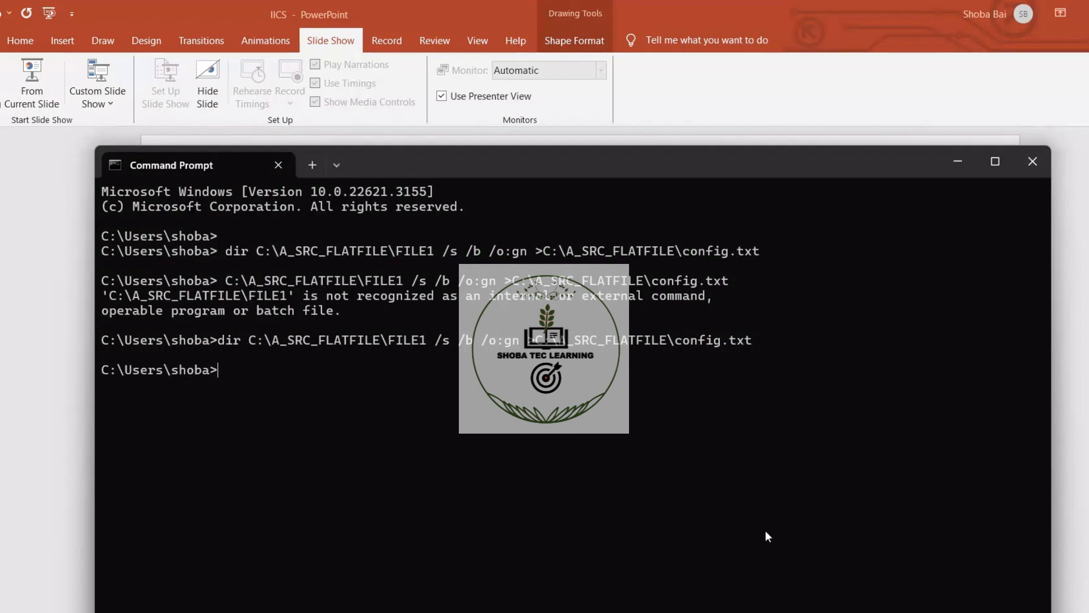
Step: Switch to the A_SRC_FLATFILE folder in File Explorer and compare its config file with the older one in New folder
mouse_move(530, 612)
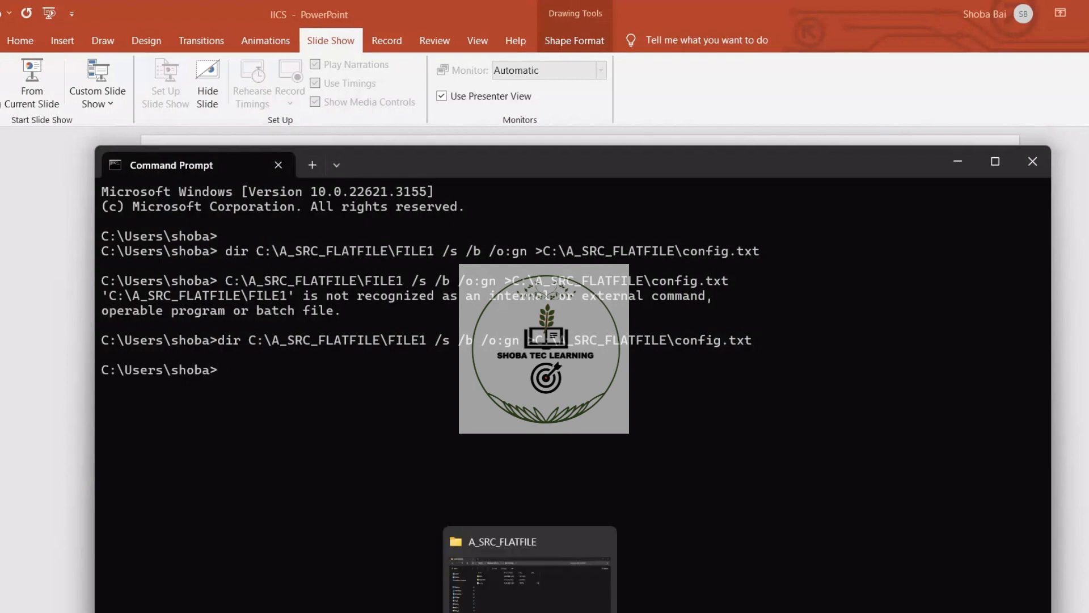
left_click(530, 612)
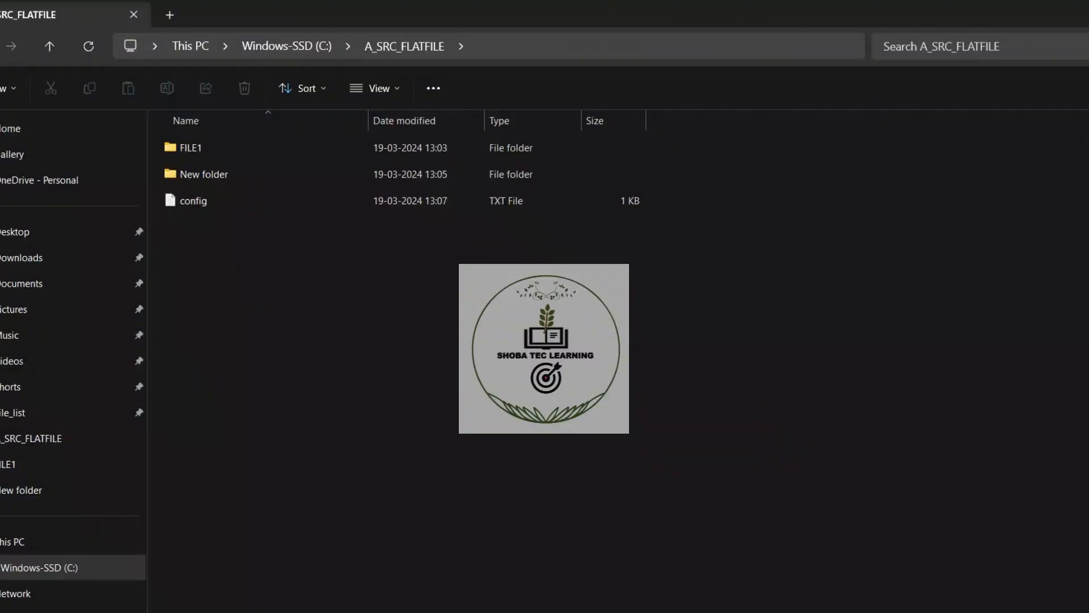
left_click(386, 207)
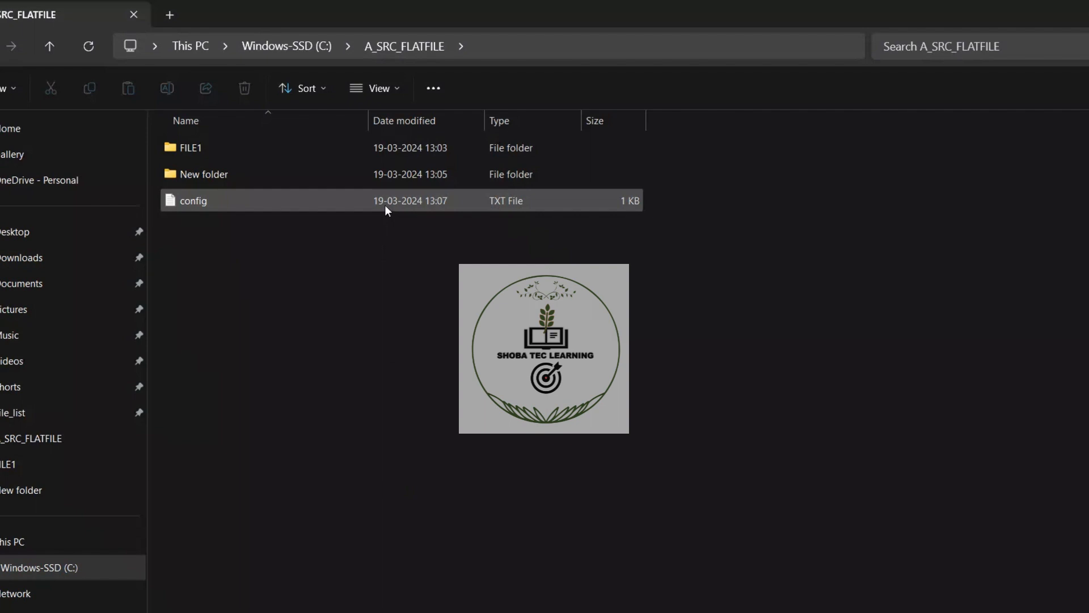
double_click(387, 173)
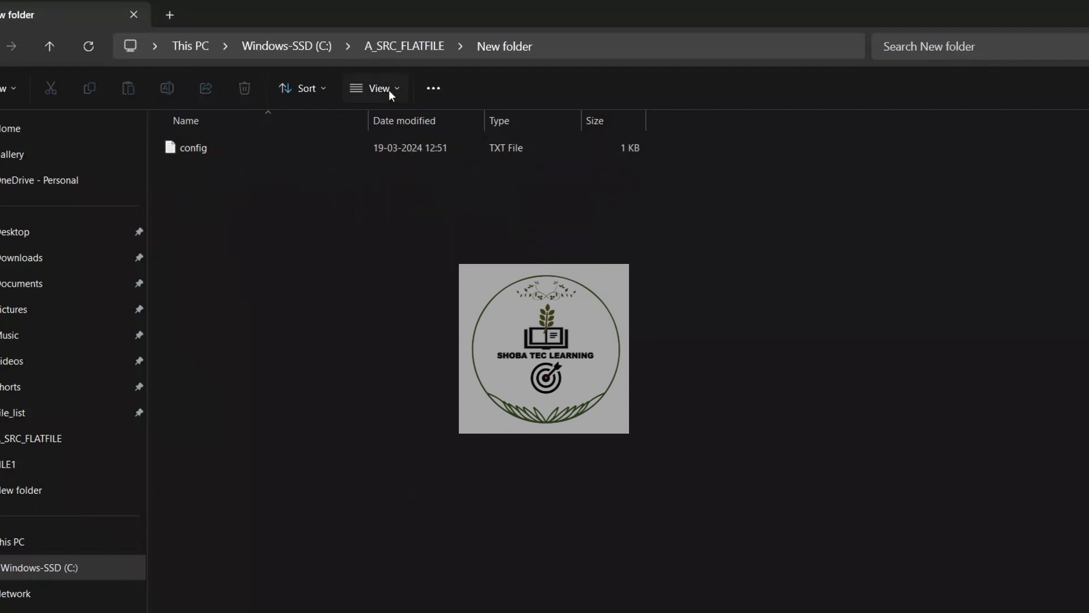
left_click(400, 50)
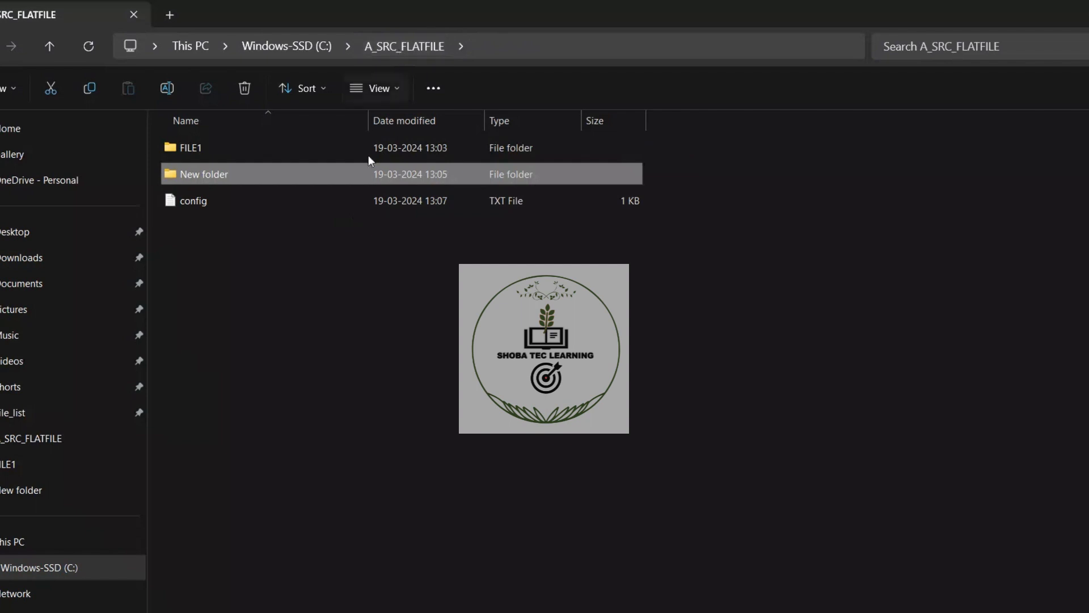
Step: Open the config file of A_SRC_FLATFILE in Notepad, examine its file paths, and return to the folder
left_click(367, 204)
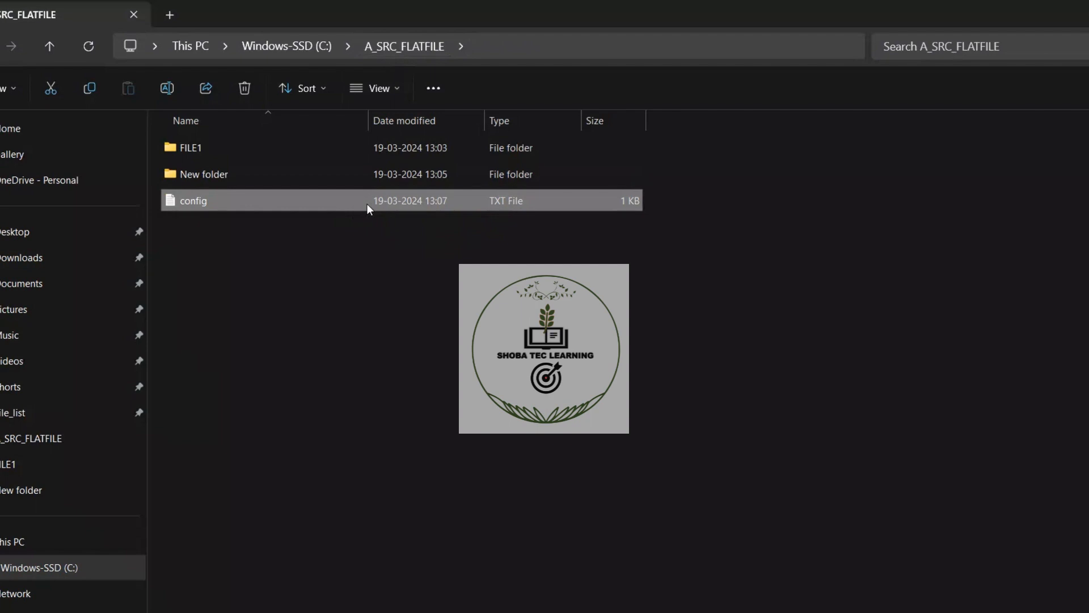
right_click(366, 203)
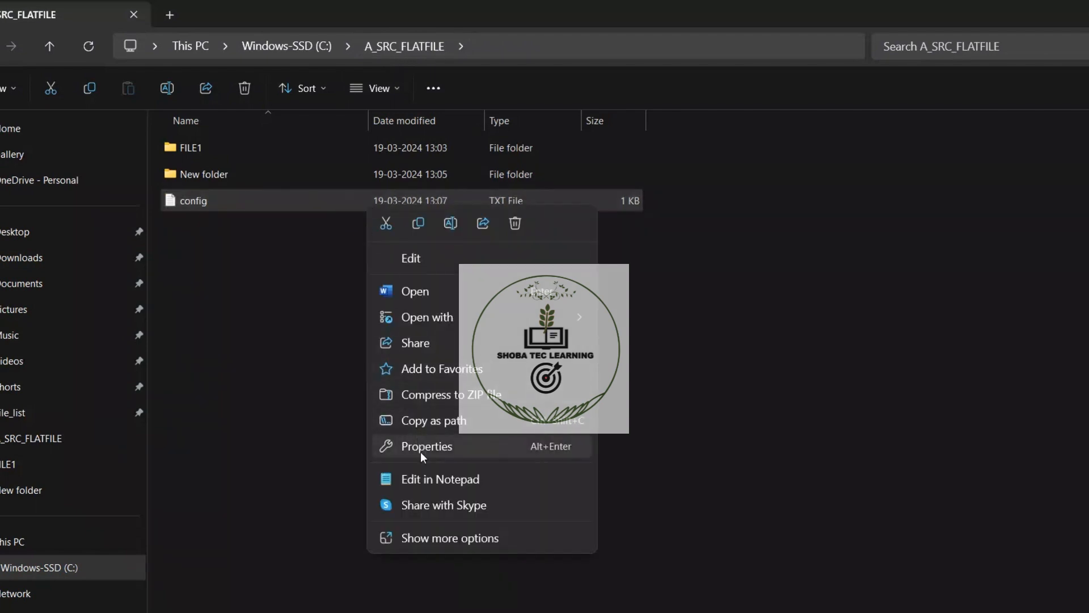
left_click(423, 478)
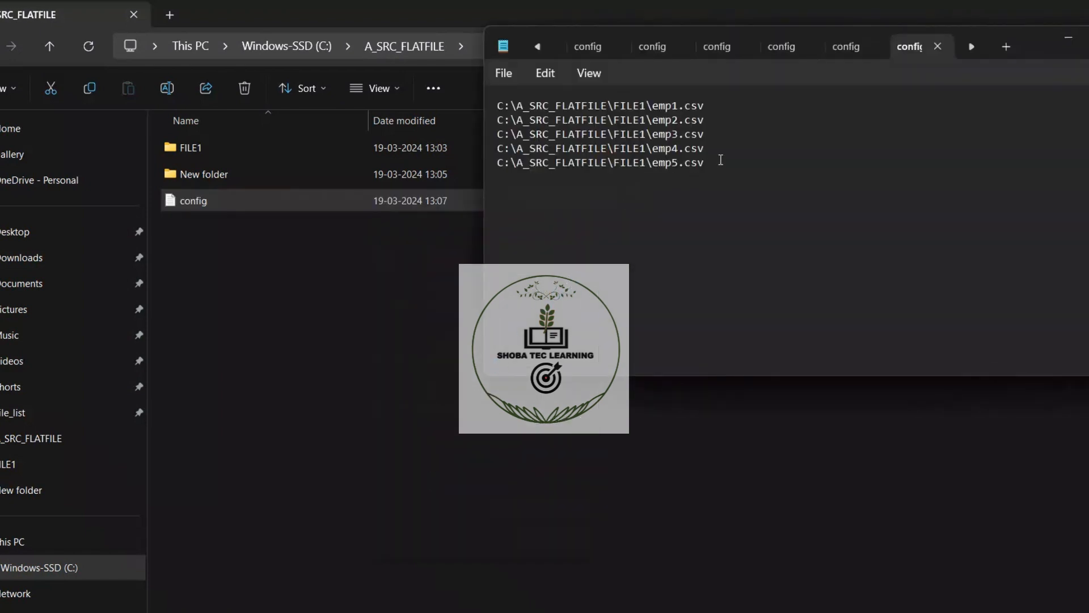
left_click_drag(721, 163, 504, 107)
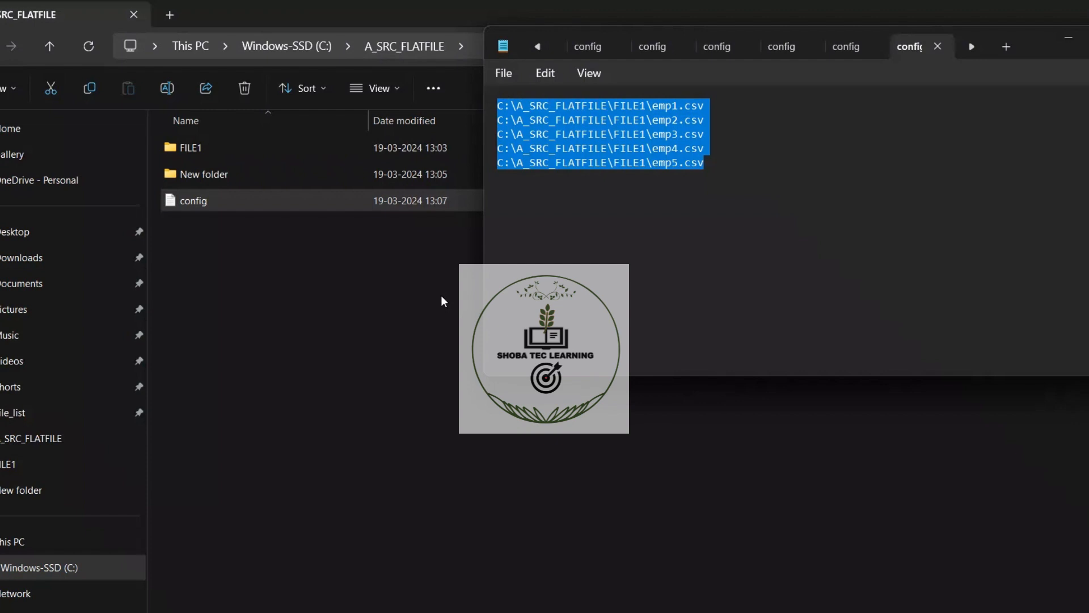
left_click(445, 329)
Step: Switch to Informatica Data Integration in the browser and create a new Mapping Task asset
left_click(637, 611)
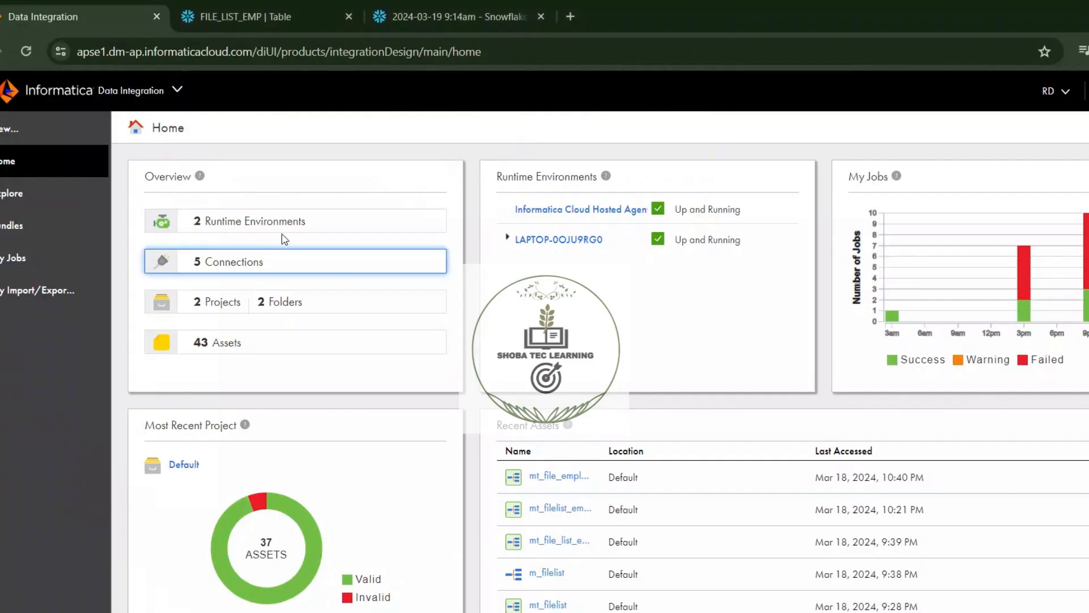
left_click(80, 131)
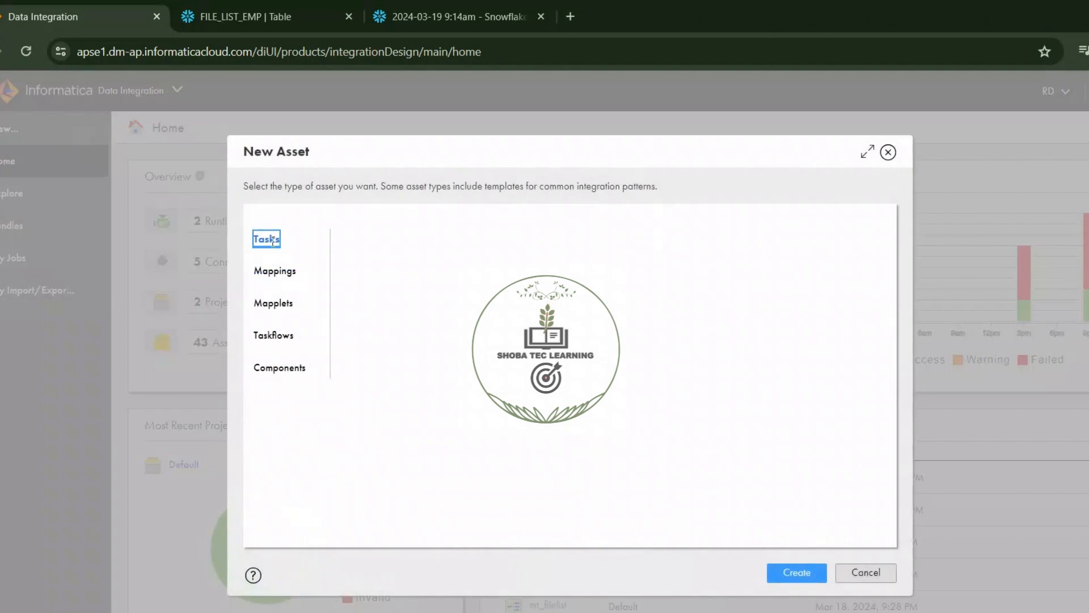
mouse_move(273, 240)
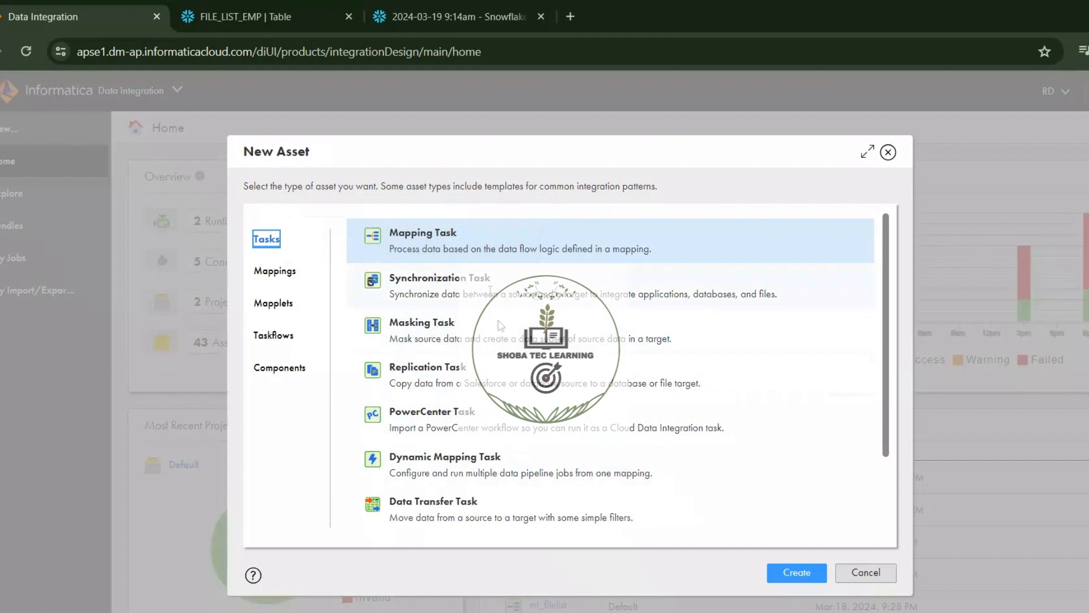
left_click(480, 238)
left_click_drag(480, 237, 412, 237)
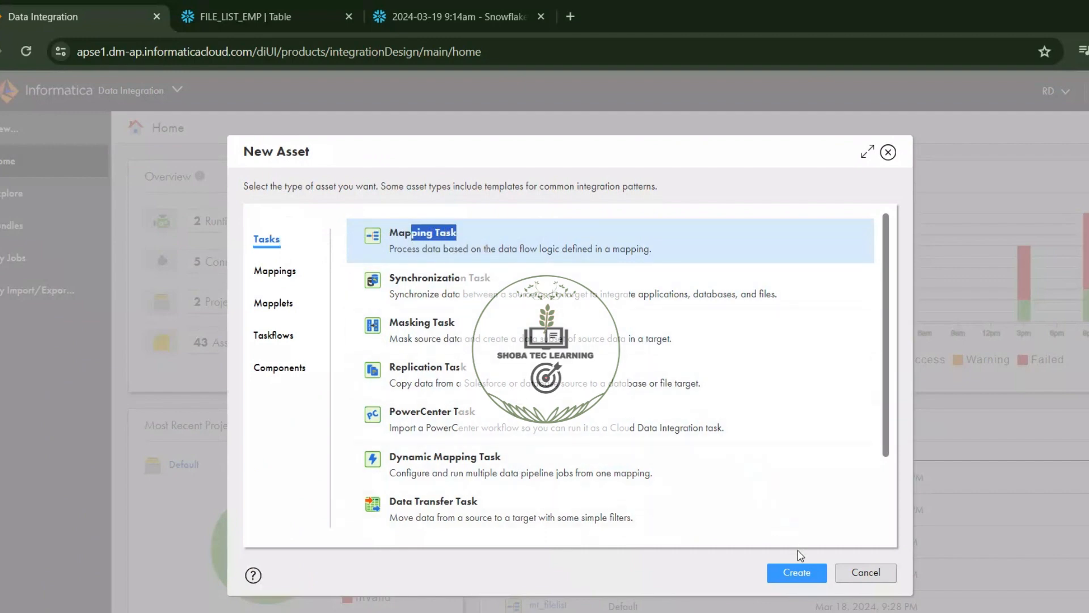
left_click(797, 572)
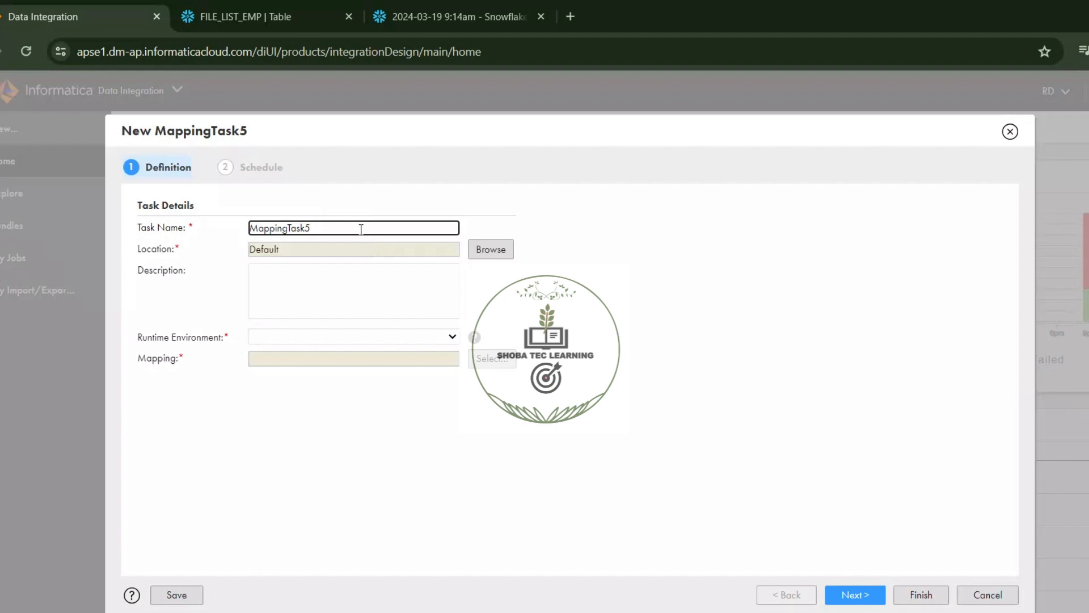
Step: Name the new mapping task Mt_file_list_emp1
key("BackSpace")
key("BackSpace")
key("BackSpace")
key("BackSpace")
key("BackSpace")
key("BackSpace")
key("BackSpace")
key("BackSpace")
key("BackSpace")
key("BackSpace")
type("t_")
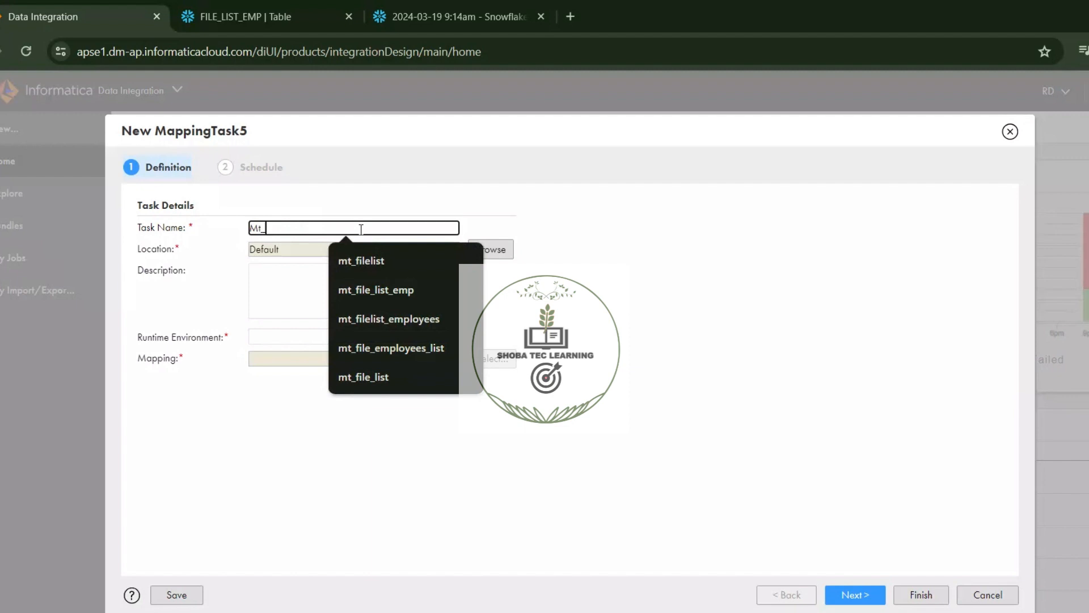
type("file_list")
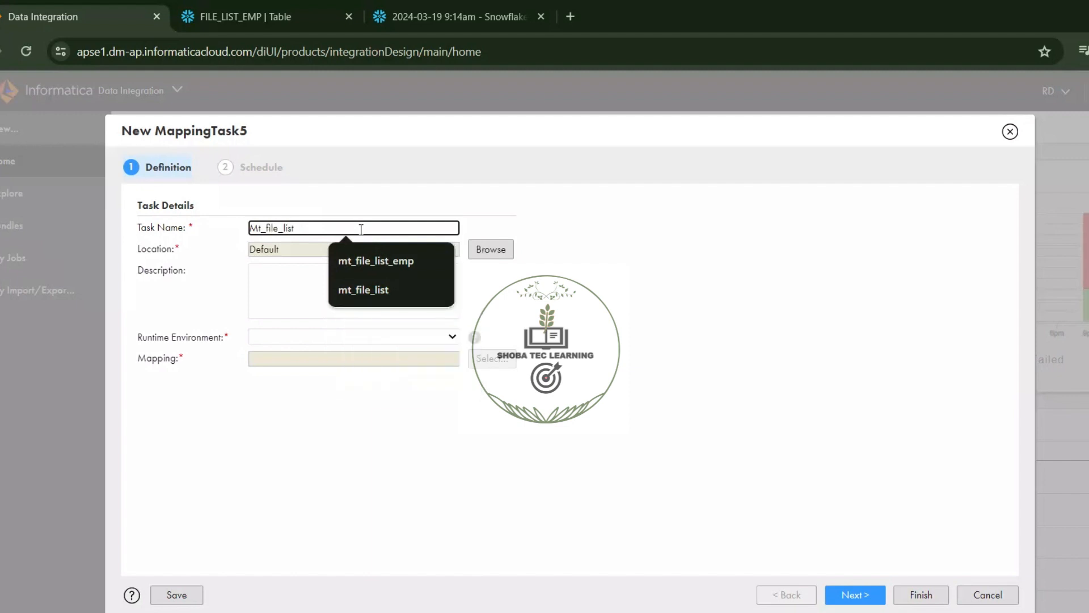
type("_emp")
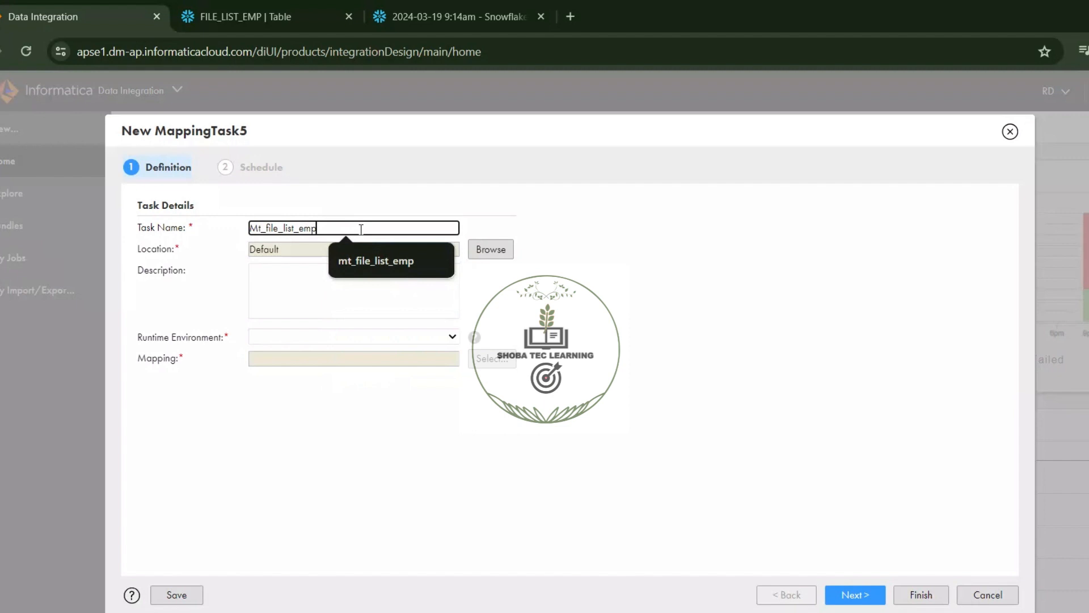
type("1")
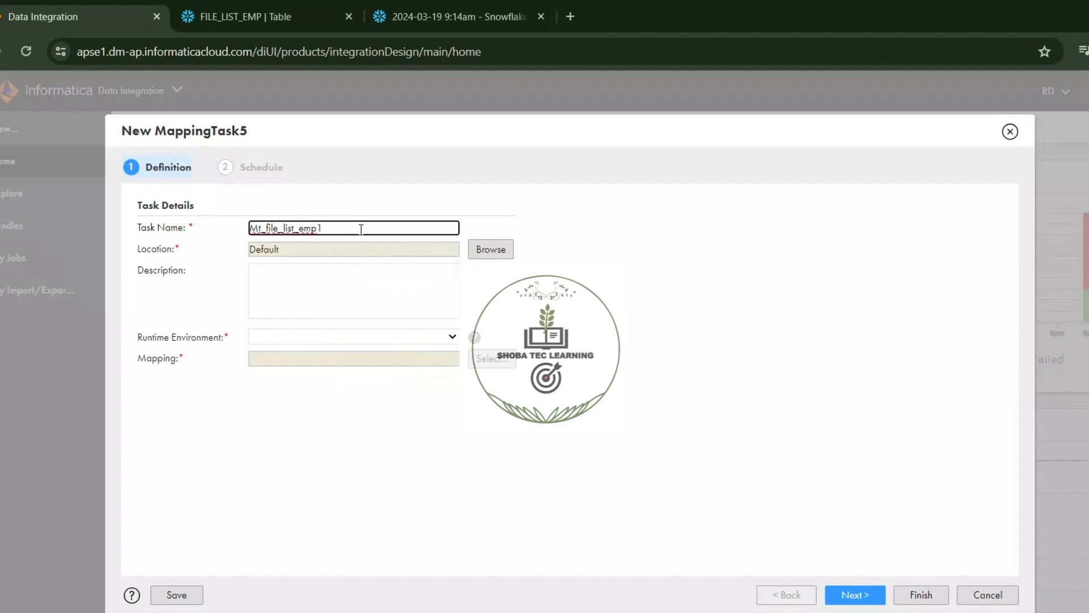
Step: Set the task's runtime environment to LAPTOP-0OJU9RG0 and assign the m_filelist mapping from the Default project
left_click(381, 341)
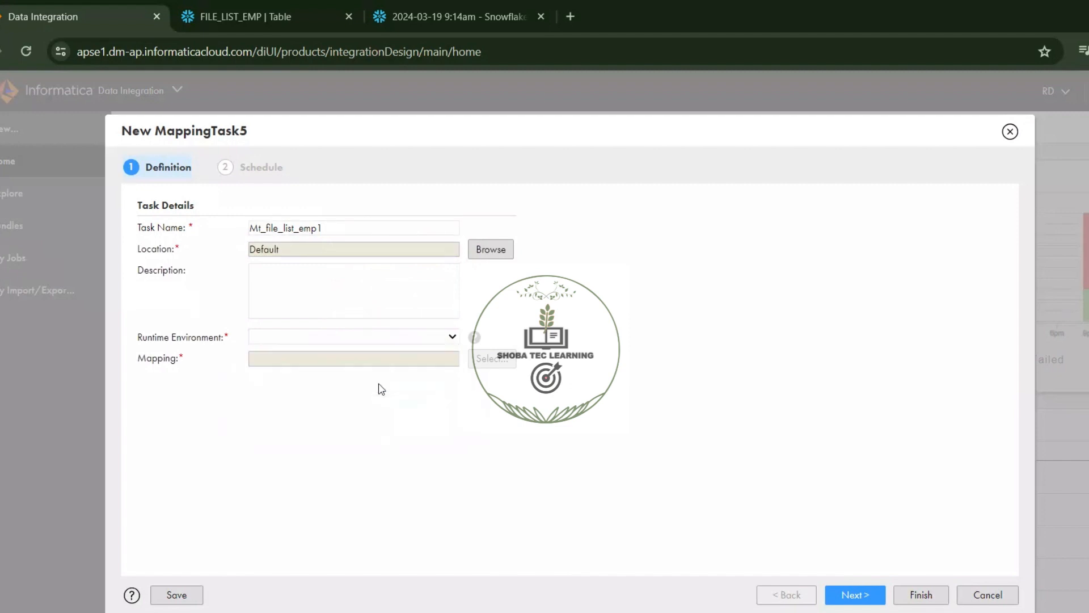
left_click(379, 381)
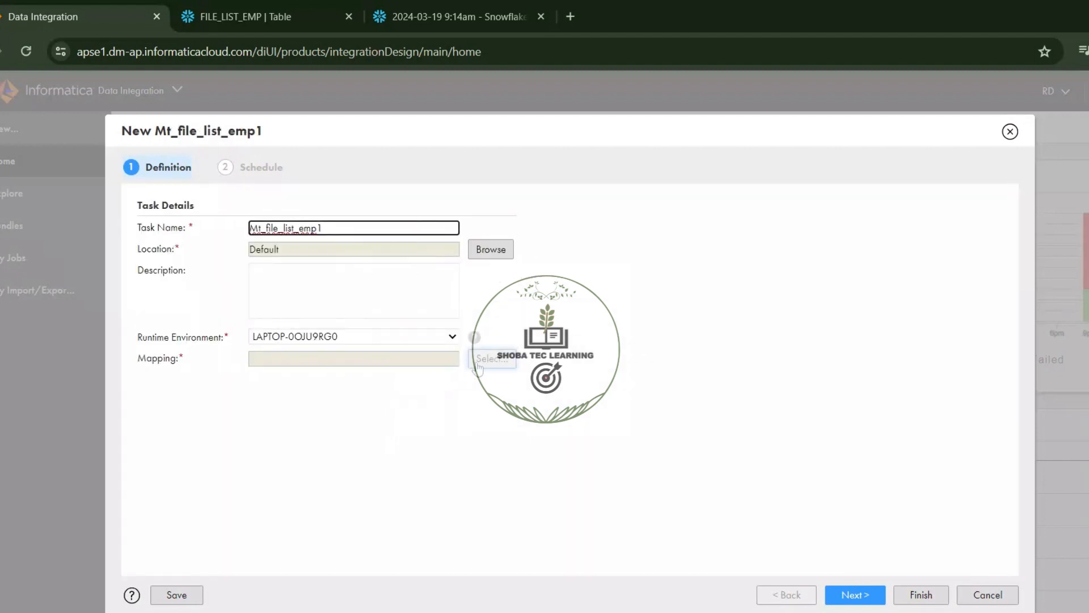
left_click(478, 363)
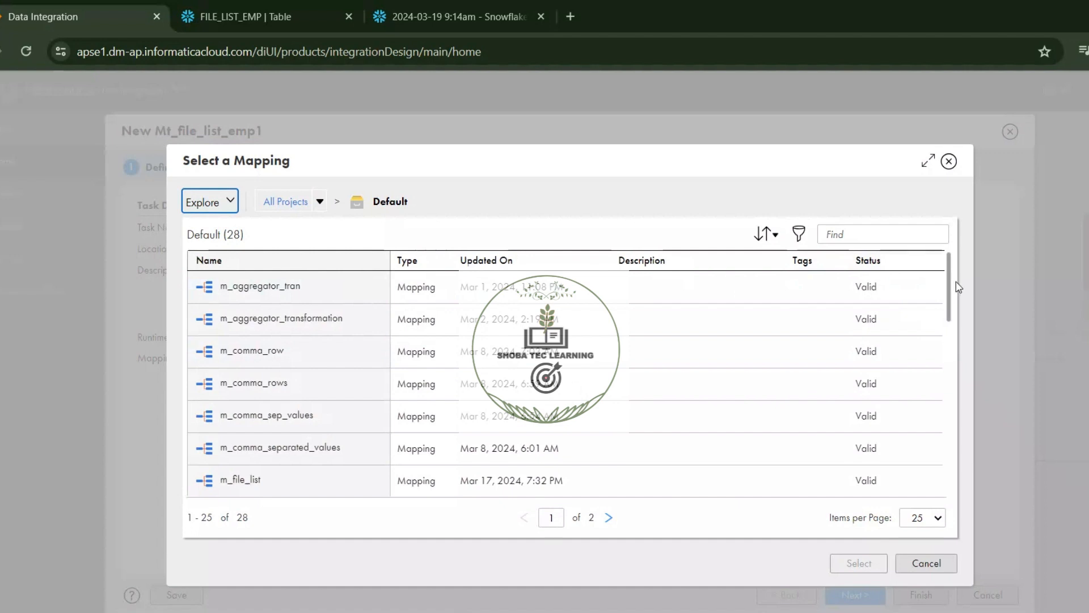
left_click_drag(953, 288, 950, 335)
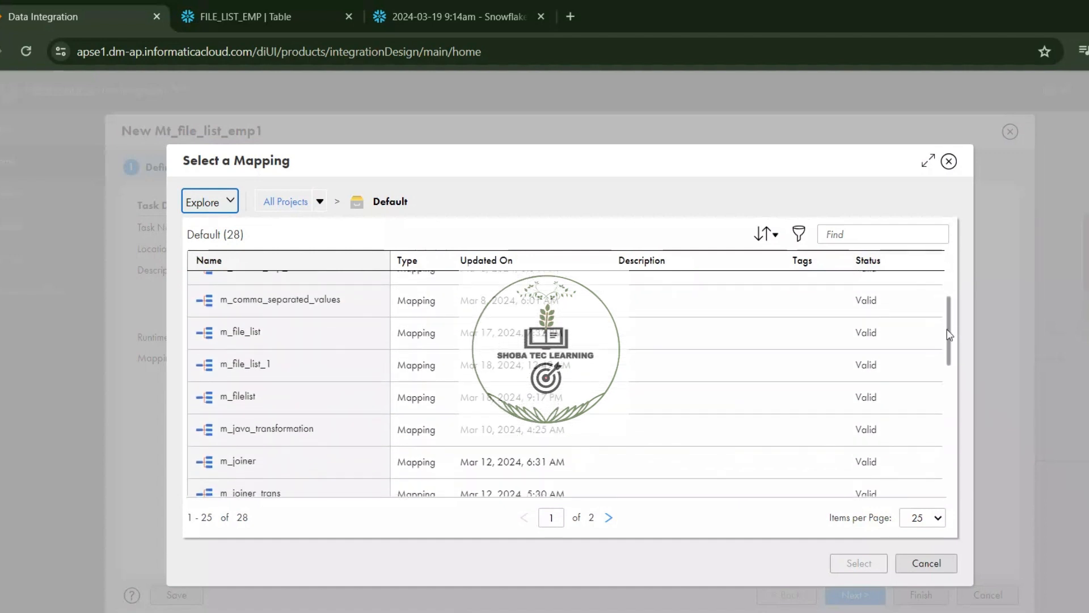
left_click(823, 405)
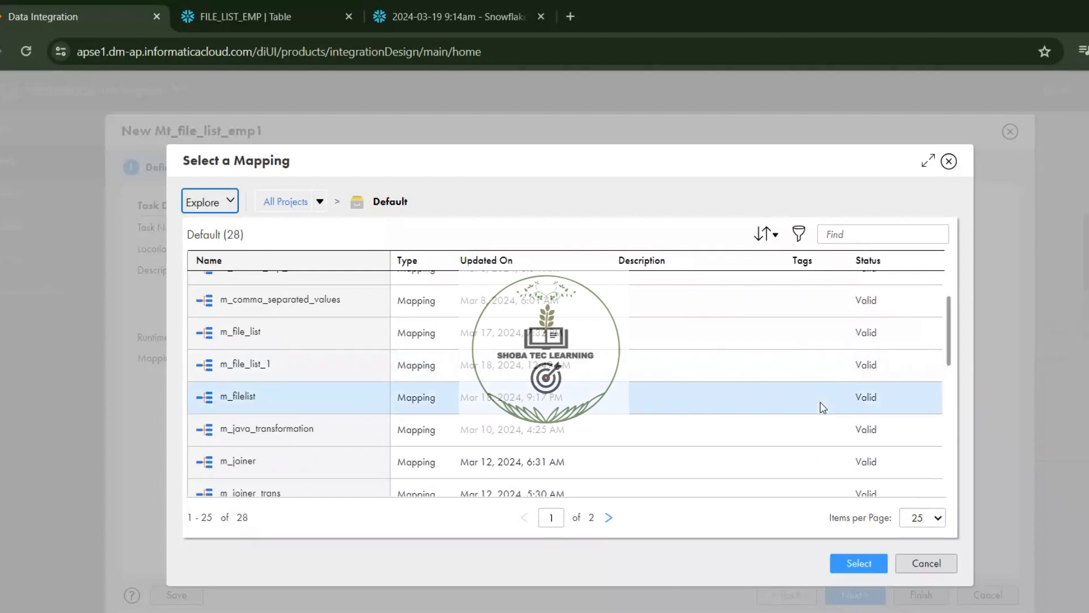
left_click(848, 567)
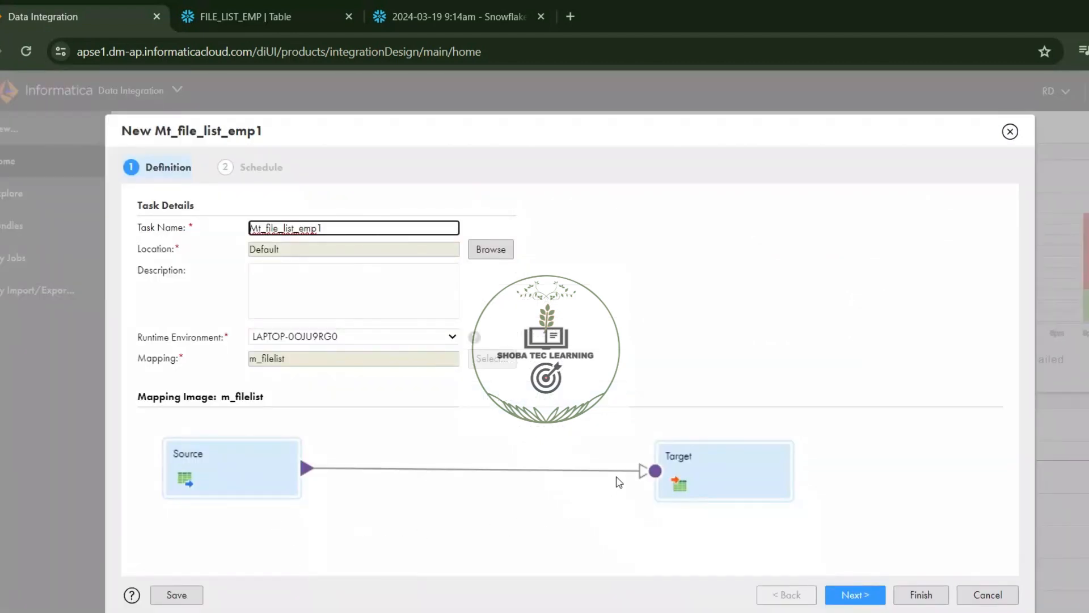
Step: Enter dir C:\A_SRC_FLATFILE\FILE1 /s /b /o:gn >C:\A_SRC_FLATFILE\config.txt, copied from the PowerPoint slide, as the task's pre-processing command
left_click(849, 597)
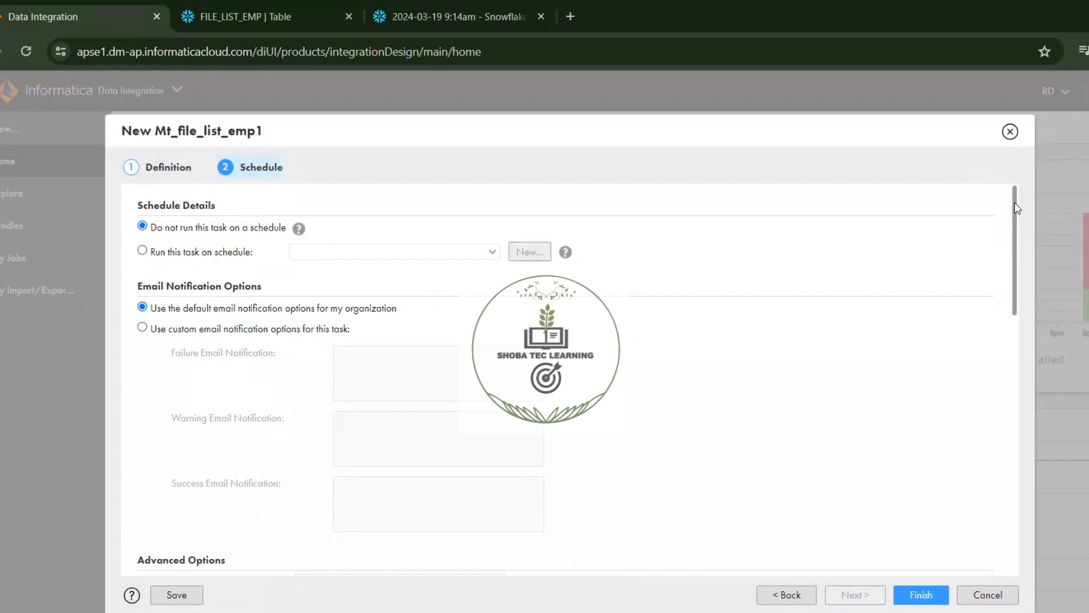
left_click_drag(1016, 210, 1014, 238)
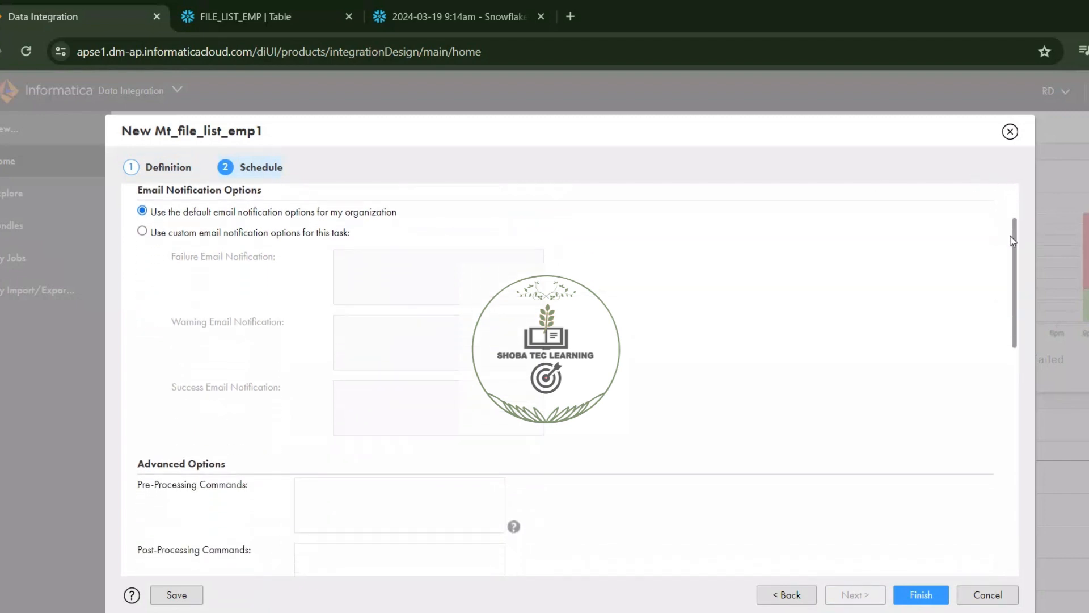
left_click_drag(1013, 242, 1010, 281)
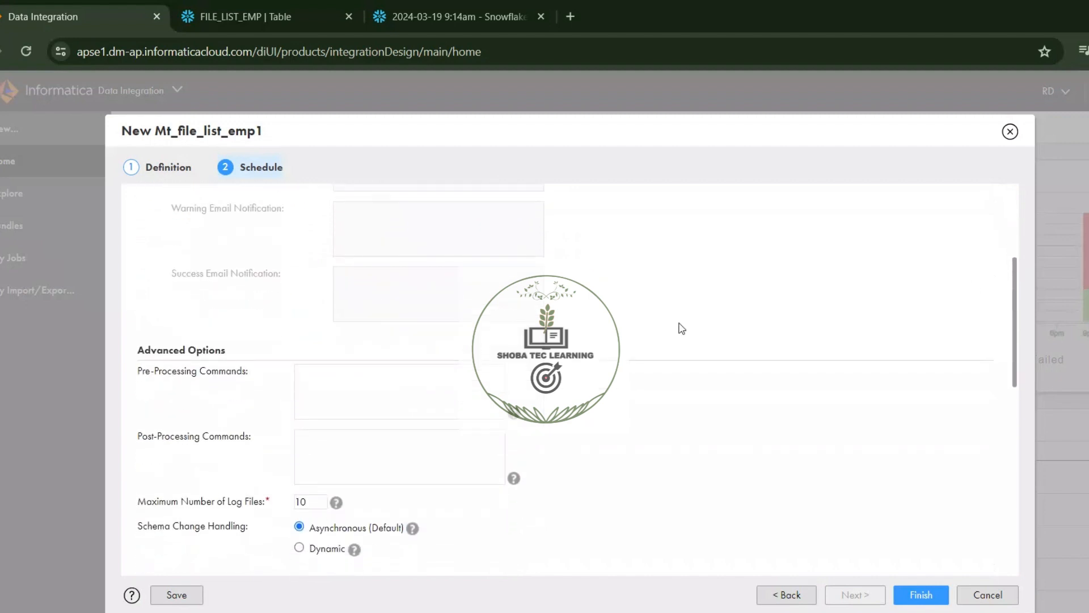
left_click_drag(255, 357, 197, 352)
left_click(310, 402)
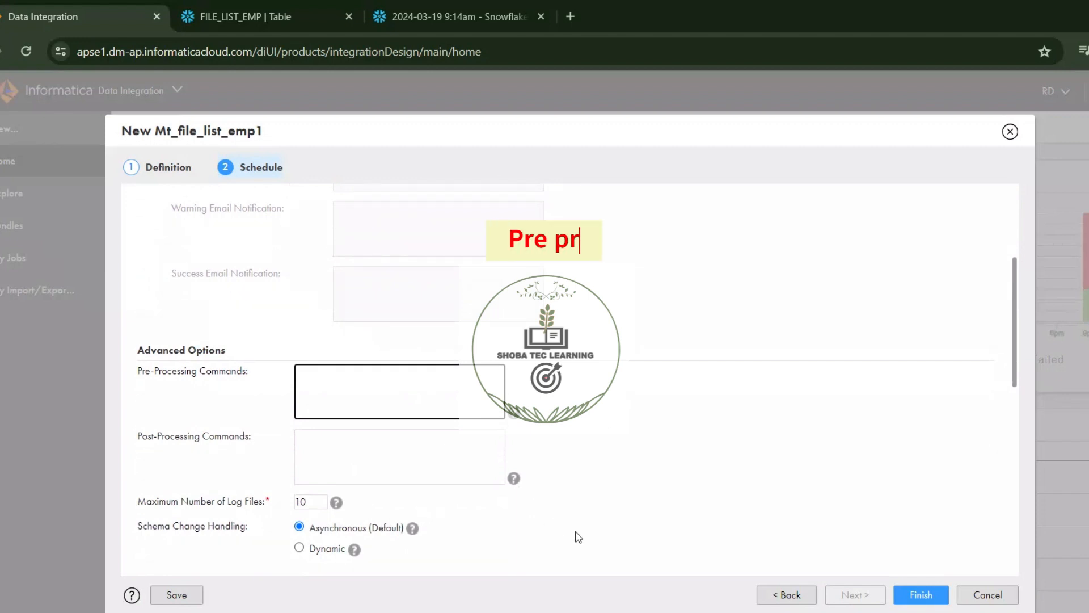
mouse_move(672, 612)
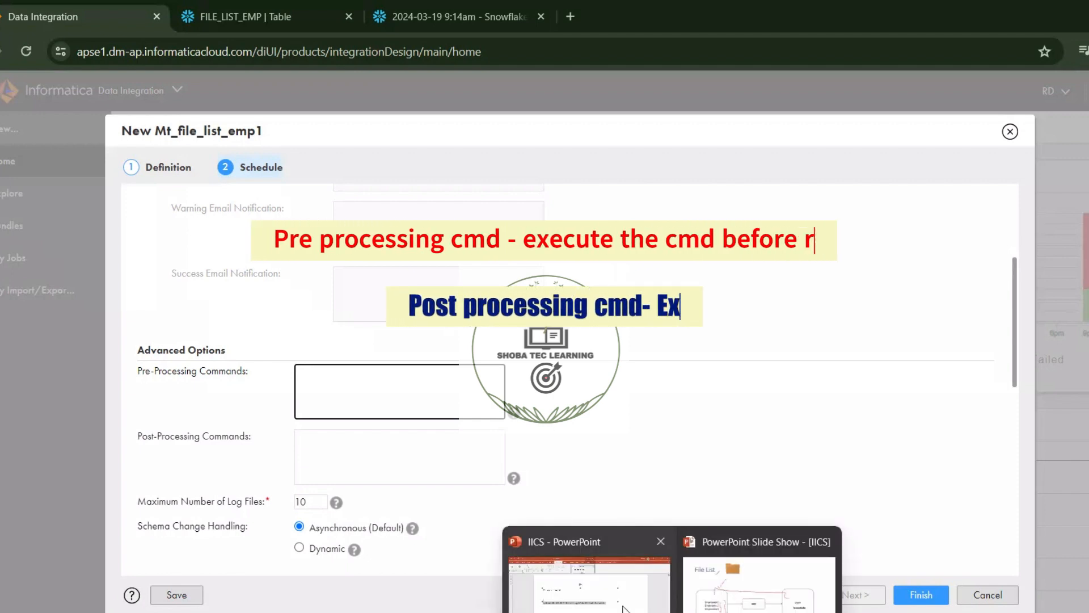
left_click(590, 584)
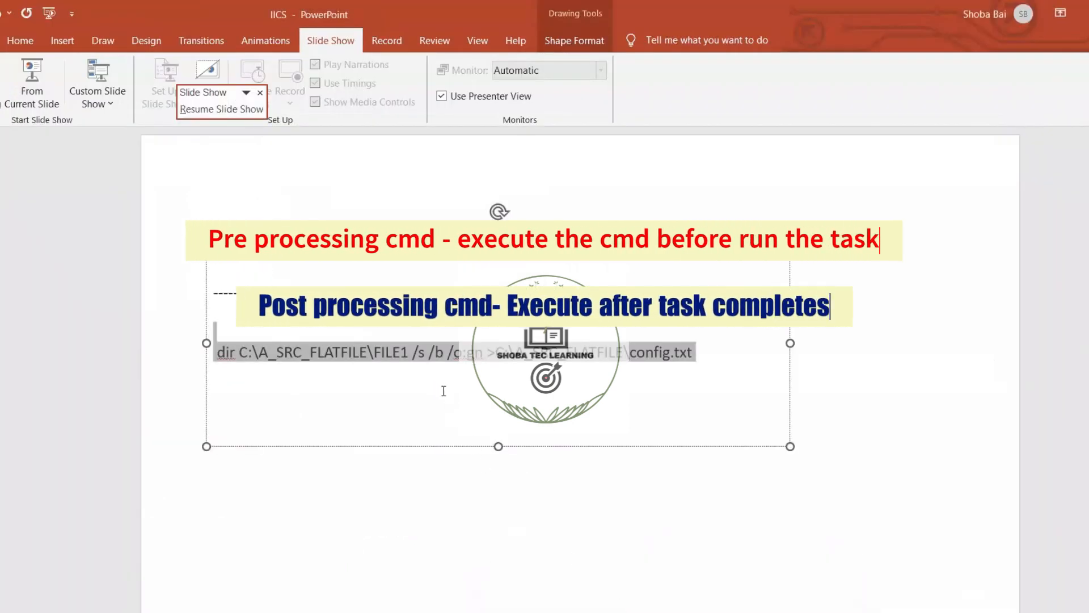
mouse_move(637, 612)
left_click(636, 585)
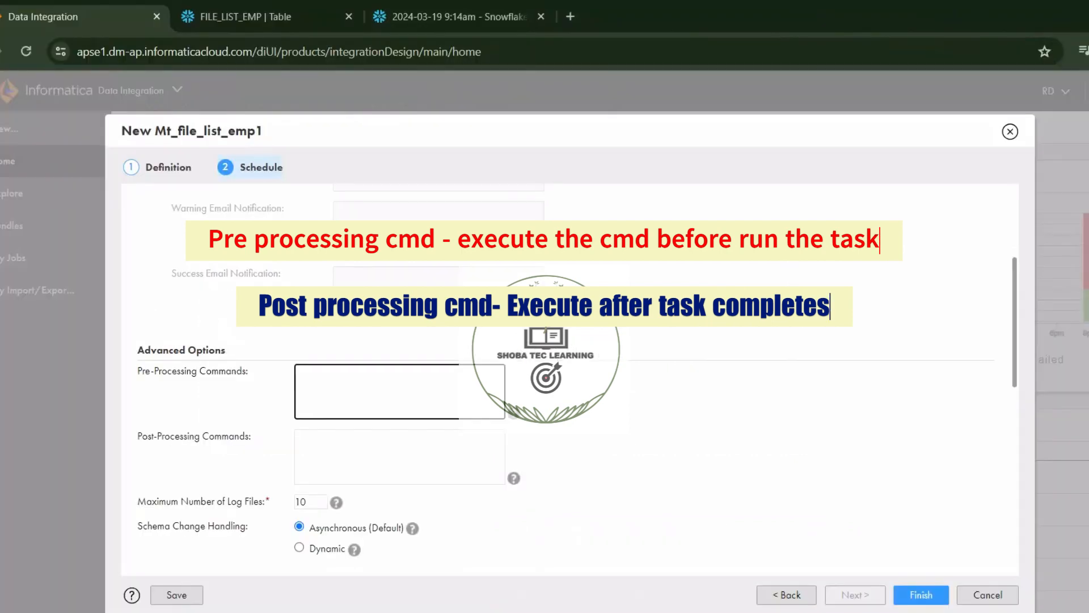
type("dir C:\\A_SRC_FLATFILE\\FILE1 /s /b /o:gn >C:\\A_SRC_FLATFILE\\config.txt")
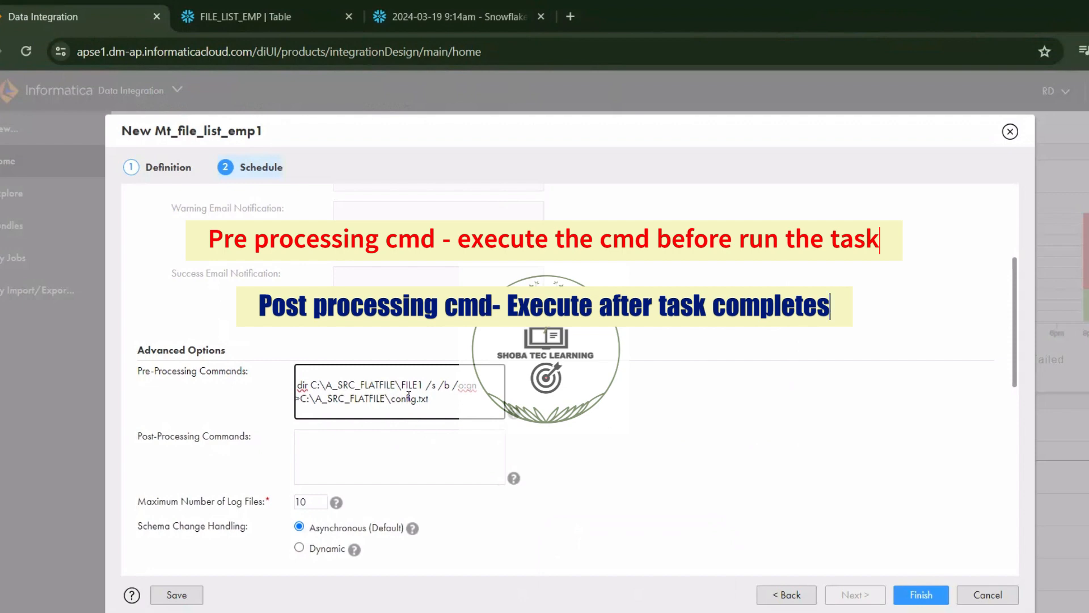
Step: Save the completed Mt_file_list_emp1 mapping task without a schedule and close its setup dialog
left_click(922, 595)
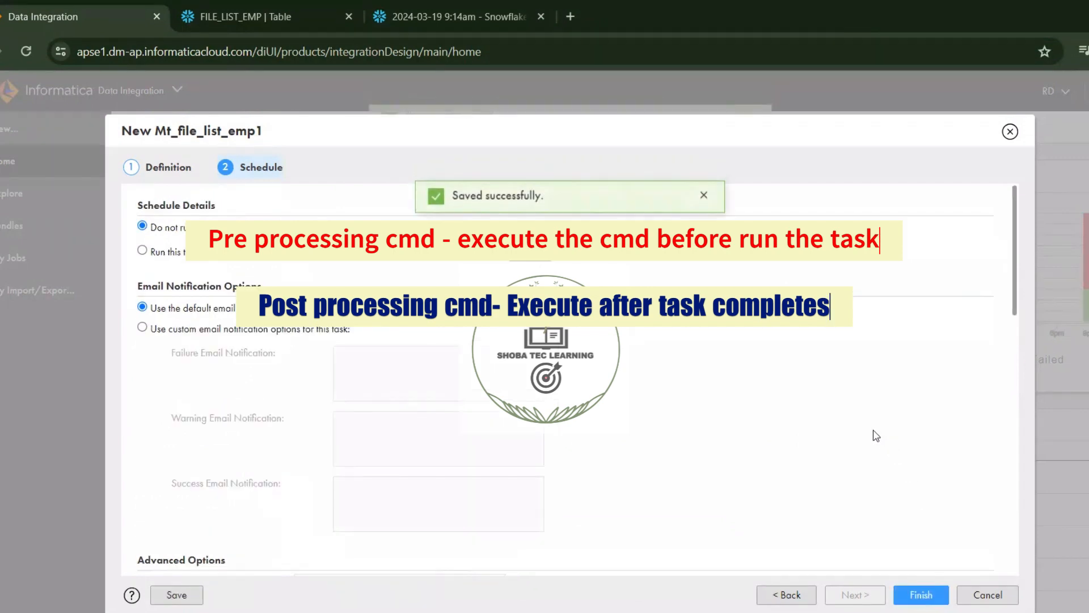
left_click_drag(549, 206, 497, 204)
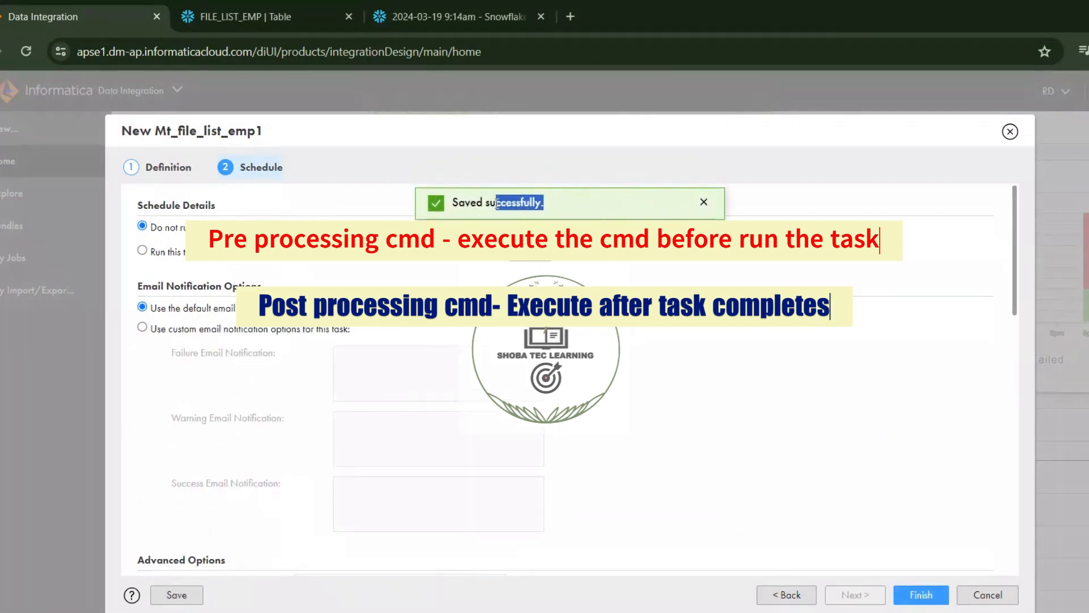
left_click(922, 594)
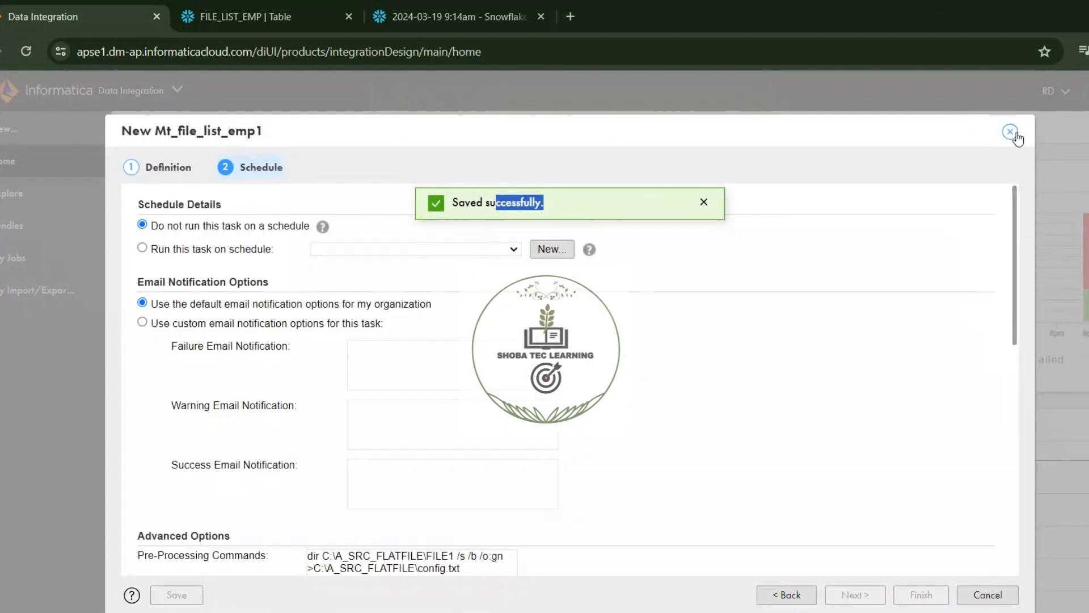
left_click(1011, 132)
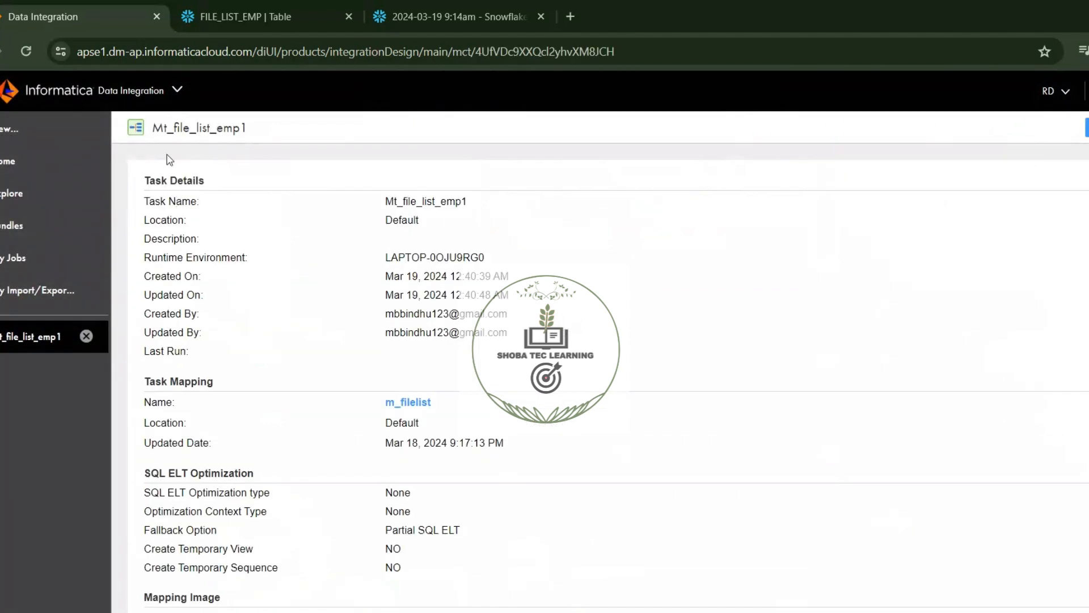
Step: Run the Mt_file_list_emp1 mapping task and open its entry in My Jobs
left_click_drag(245, 130, 149, 135)
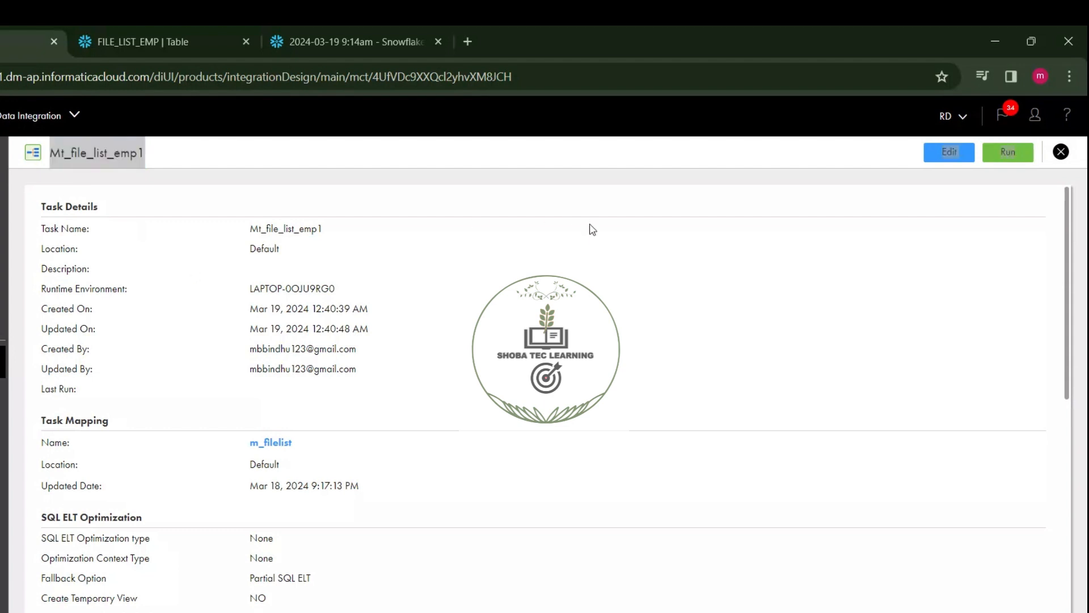
left_click(1002, 162)
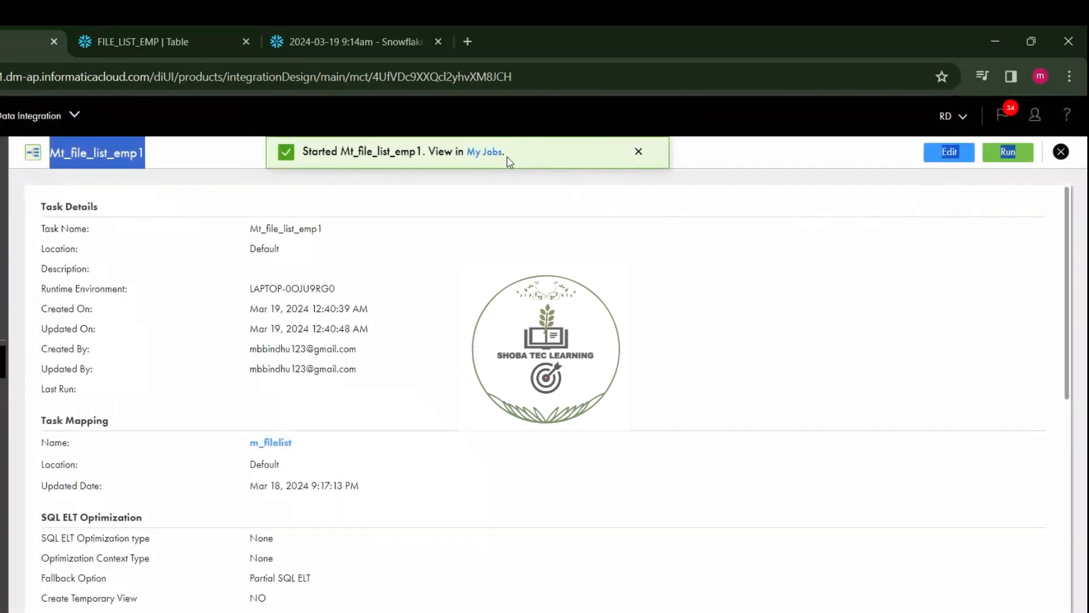
left_click(496, 160)
left_click(497, 153)
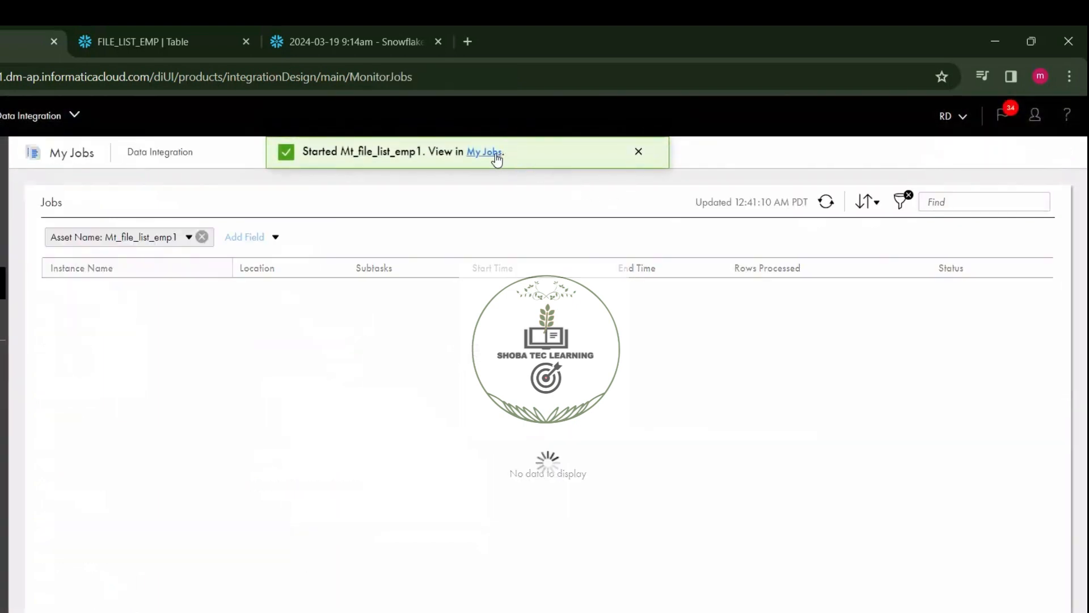
Step: Refresh the Mt_file_list_emp1 job until its run ends, and open the run's details to check source and target rows
left_click(826, 202)
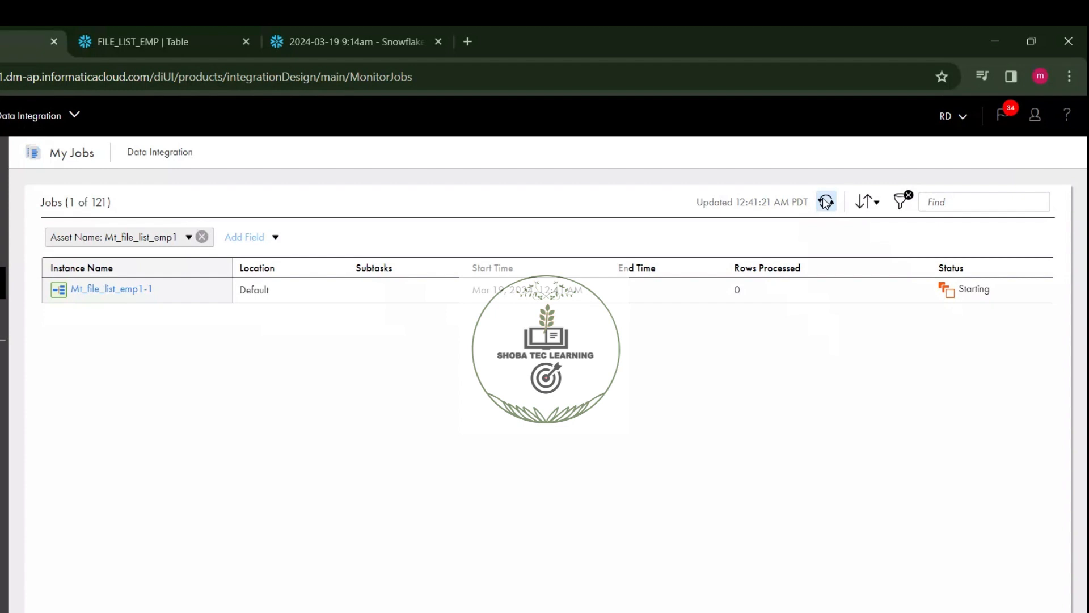
left_click(826, 202)
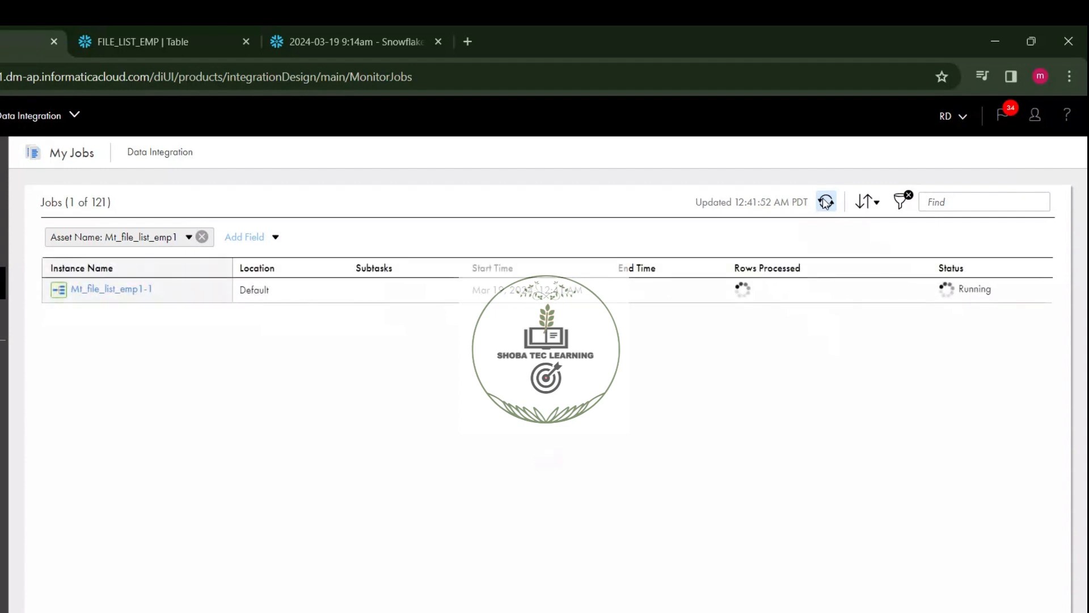
left_click(826, 202)
double_click(743, 289)
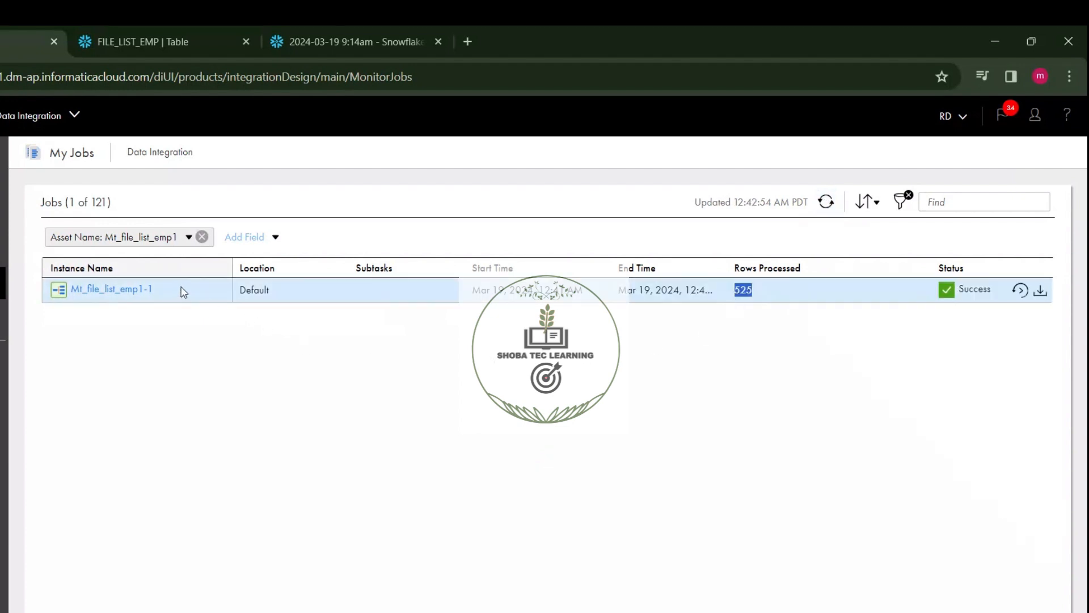
left_click(161, 291)
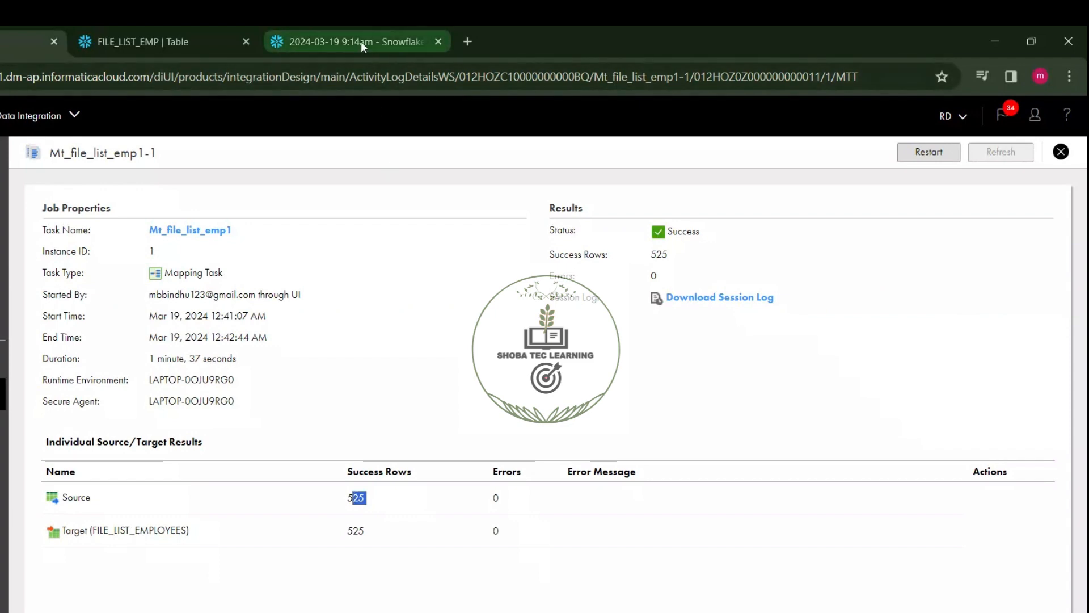
Step: Switch to the Snowflake worksheet, run select * from file_list_employees; and check the row count in the query details
left_click(362, 46)
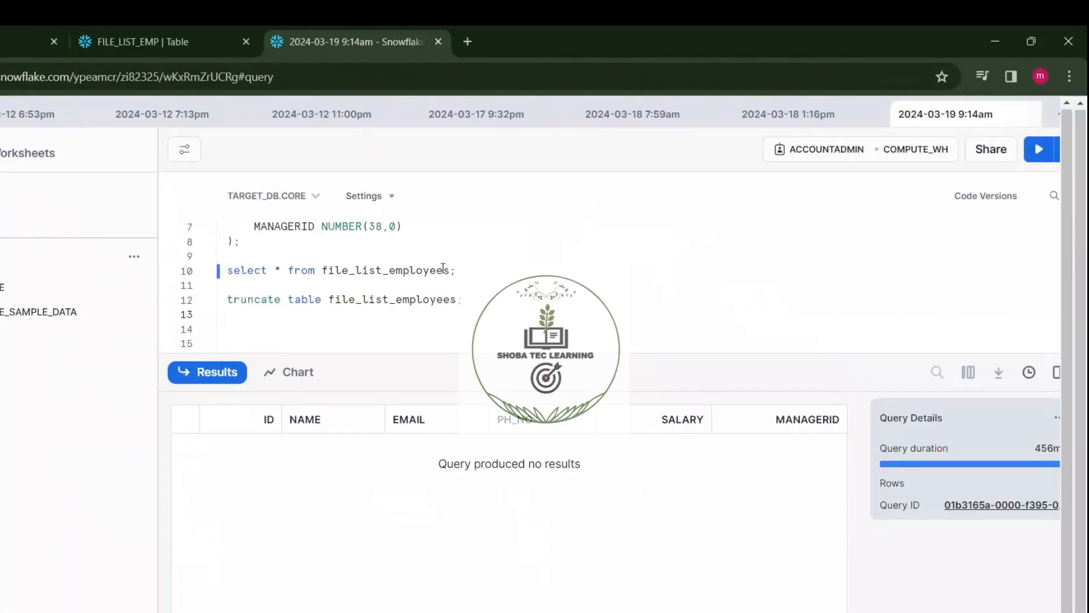
left_click_drag(457, 270, 229, 267)
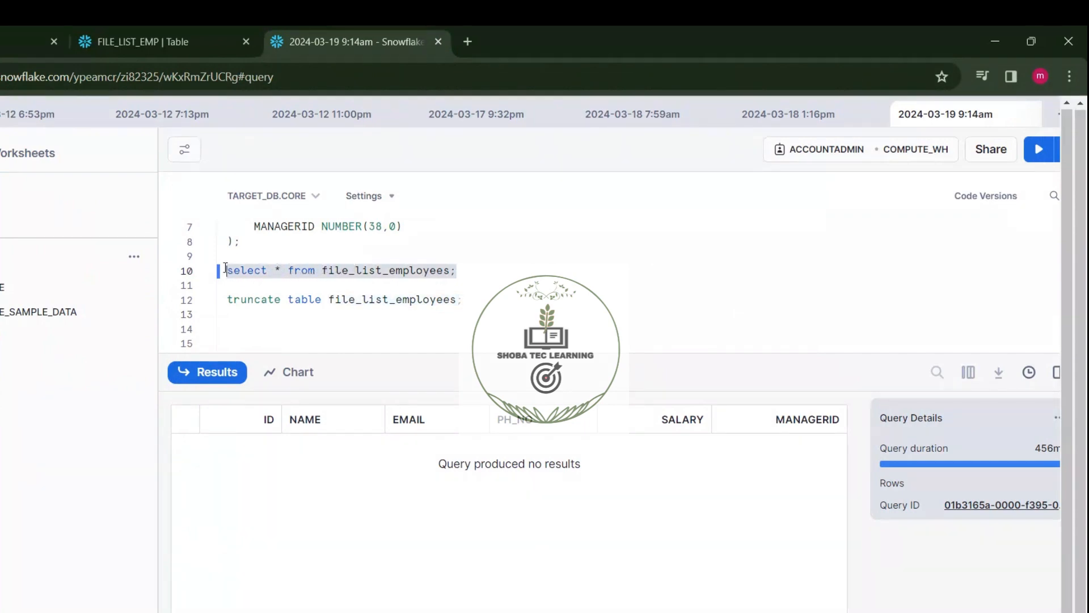
left_click(467, 294)
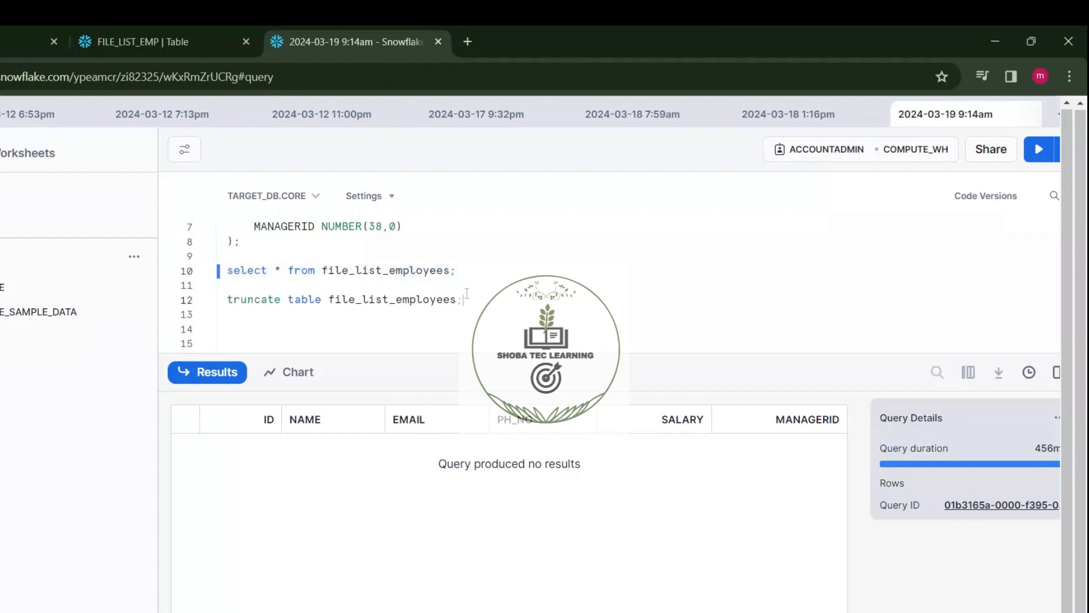
left_click_drag(466, 292, 227, 305)
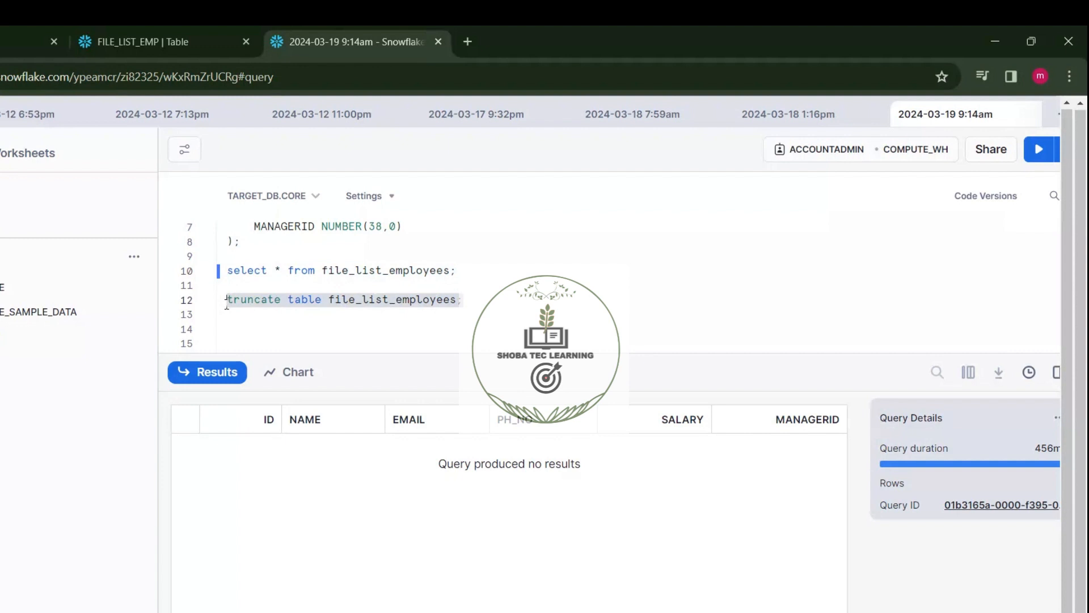
left_click(459, 267)
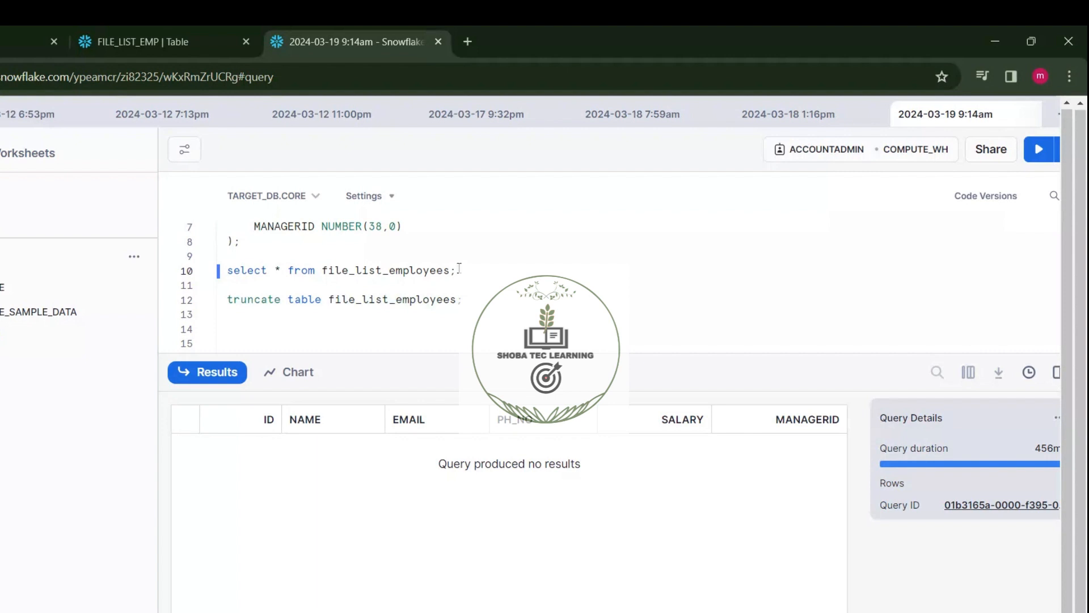
left_click_drag(455, 270, 224, 272)
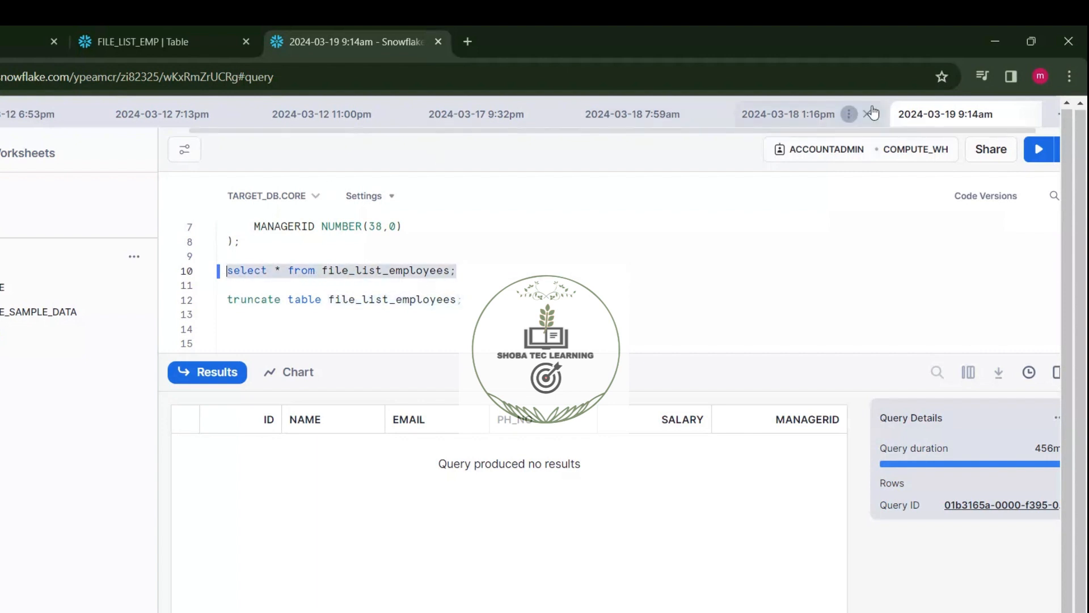
left_click(1036, 150)
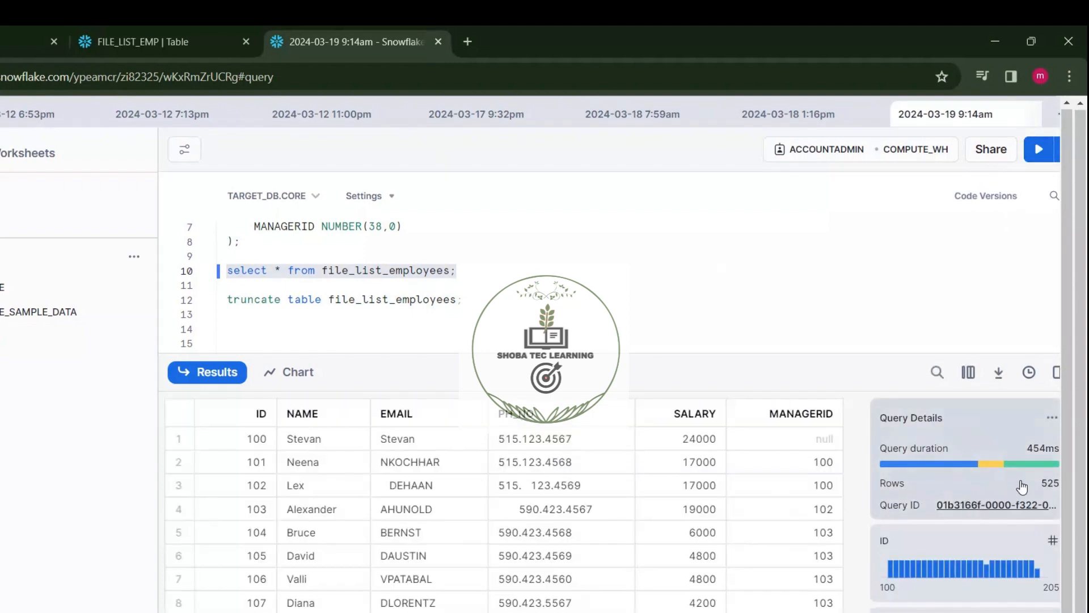
left_click(1056, 484)
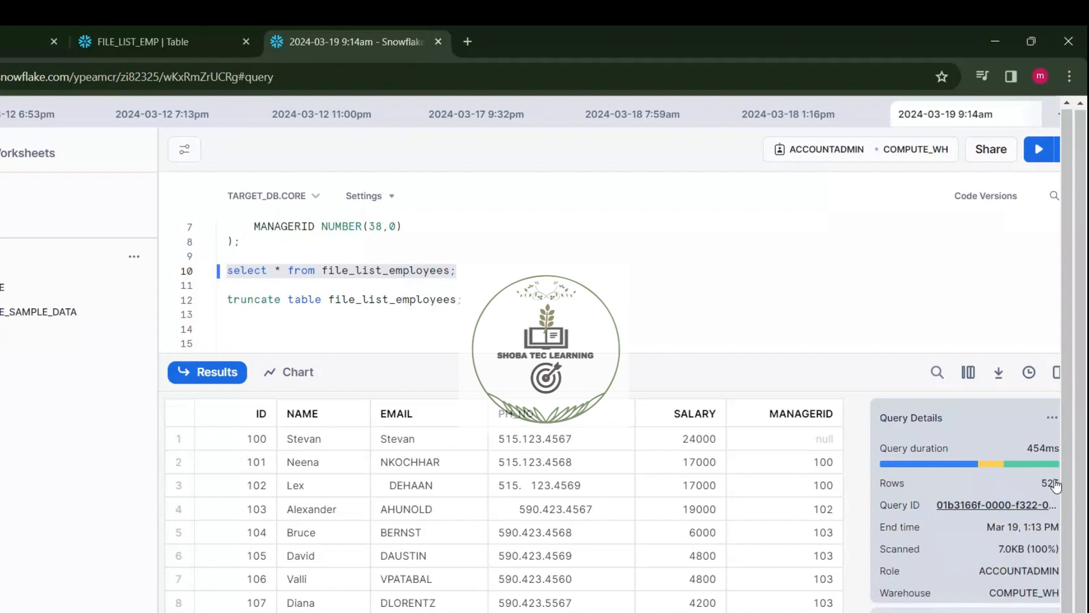